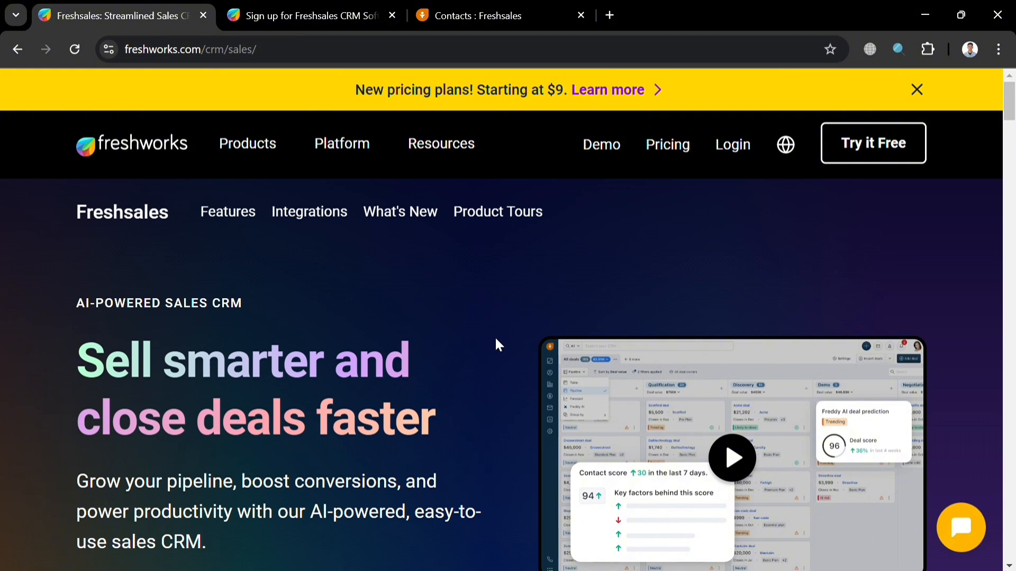
Step: Scroll through the Freshsales product page on the Freshworks website
{"action": "scroll", "coordinate": [536, 312], "scroll_direction": "down", "scroll_amount": 5}
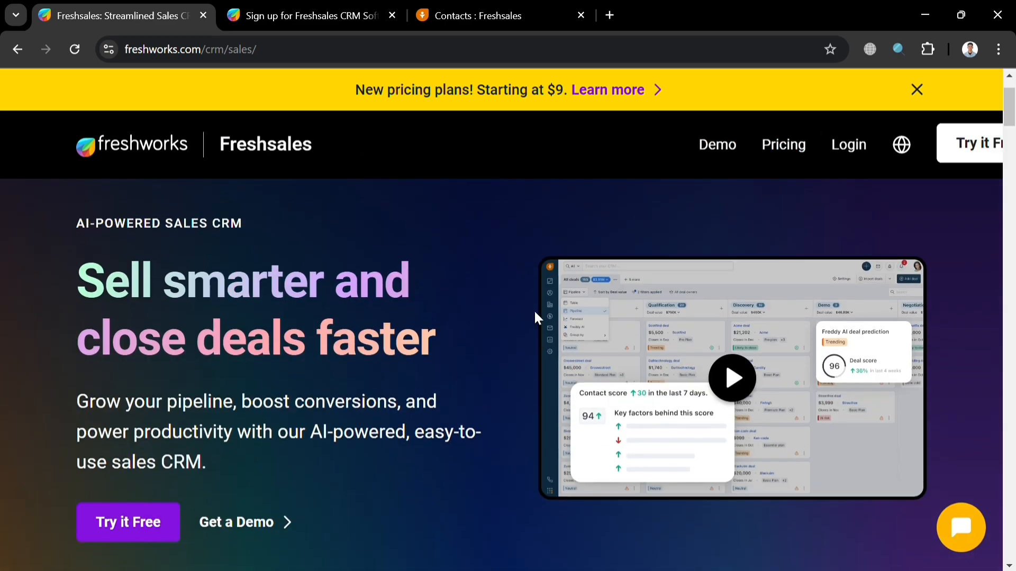
{"action": "scroll", "coordinate": [538, 318], "scroll_direction": "down", "scroll_amount": 10}
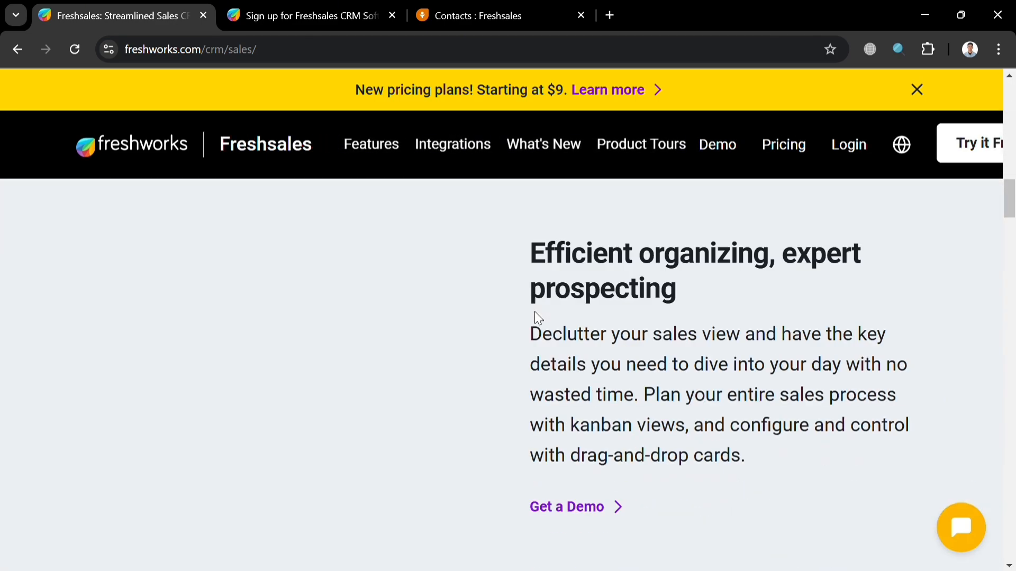
{"action": "scroll", "coordinate": [538, 318], "scroll_direction": "down", "scroll_amount": 8}
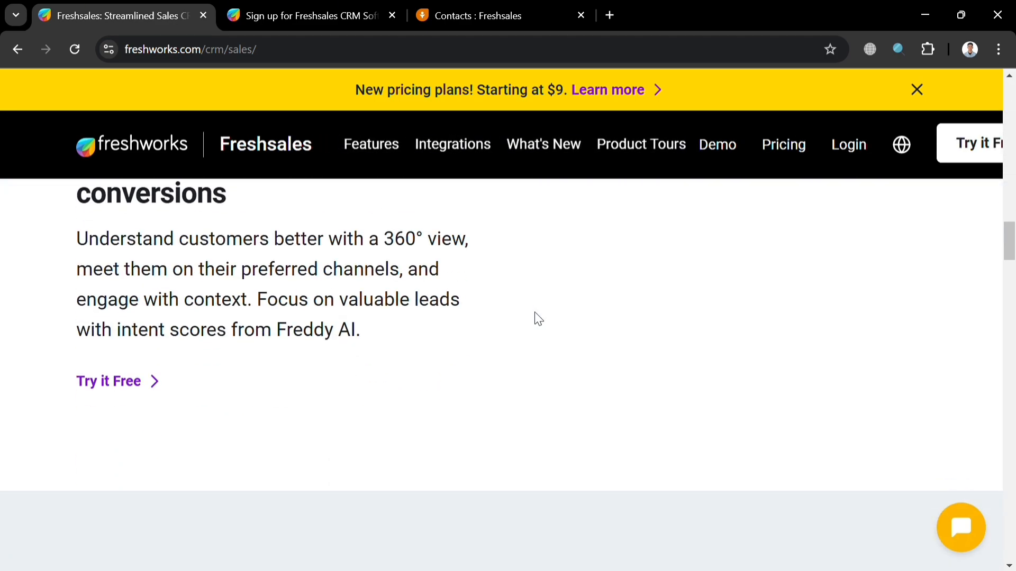
{"action": "scroll", "coordinate": [536, 315], "scroll_direction": "down", "scroll_amount": 4}
{"action": "scroll", "coordinate": [535, 315], "scroll_direction": "up", "scroll_amount": 6}
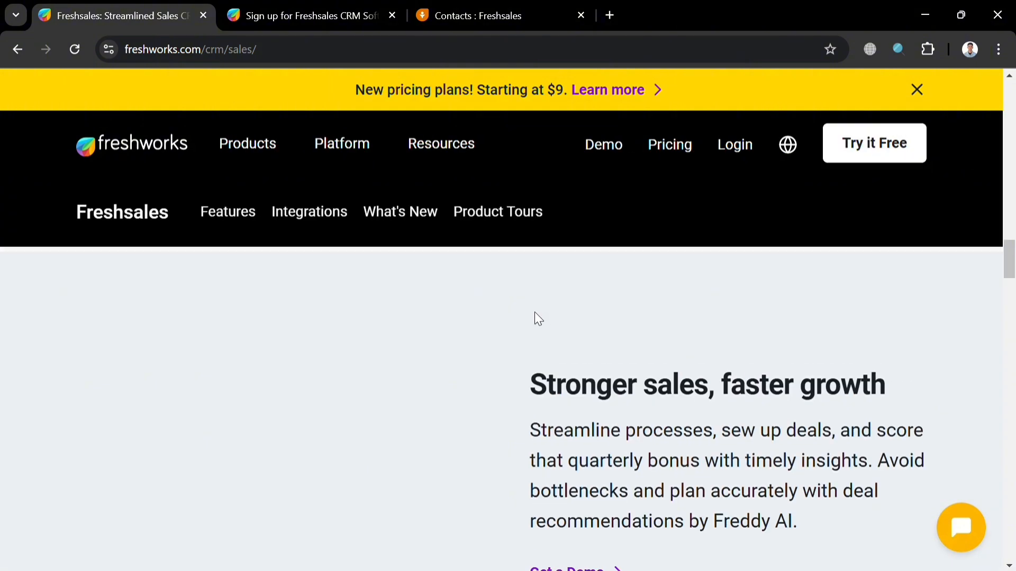
{"action": "scroll", "coordinate": [534, 320], "scroll_direction": "down", "scroll_amount": 5}
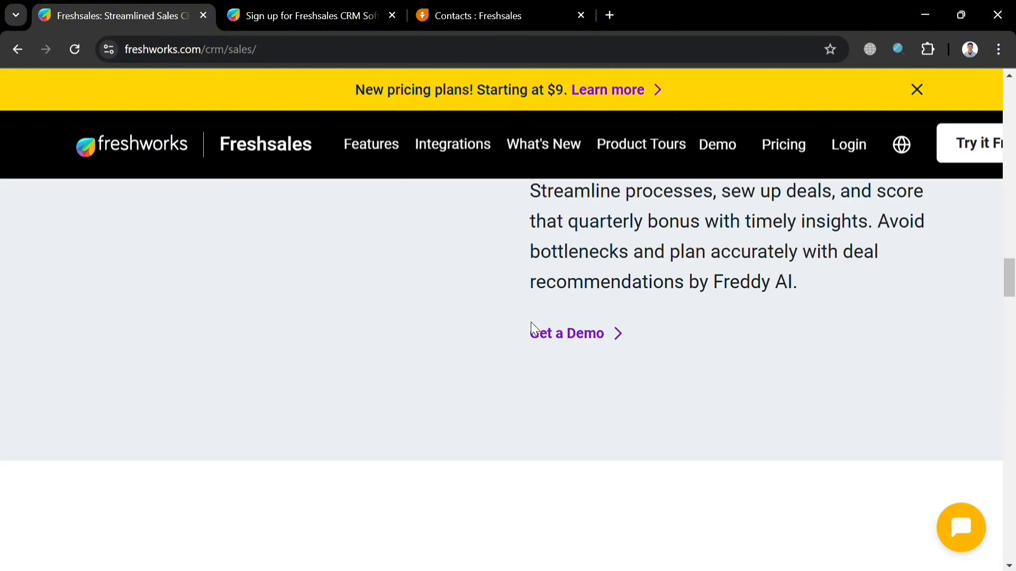
{"action": "scroll", "coordinate": [531, 322], "scroll_direction": "down", "scroll_amount": 3}
{"action": "scroll", "coordinate": [529, 327], "scroll_direction": "down", "scroll_amount": 10}
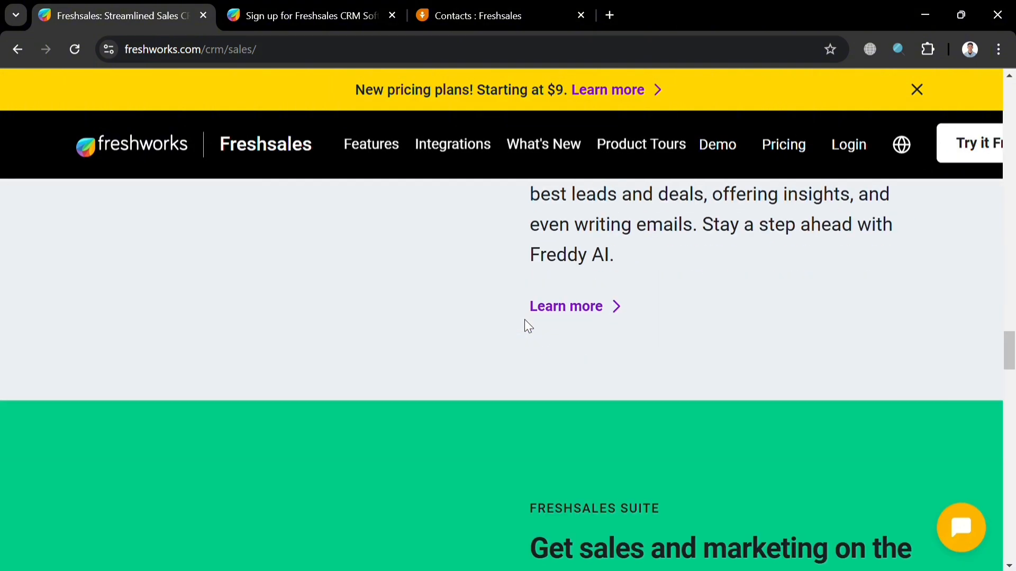
{"action": "scroll", "coordinate": [525, 319], "scroll_direction": "down", "scroll_amount": 10}
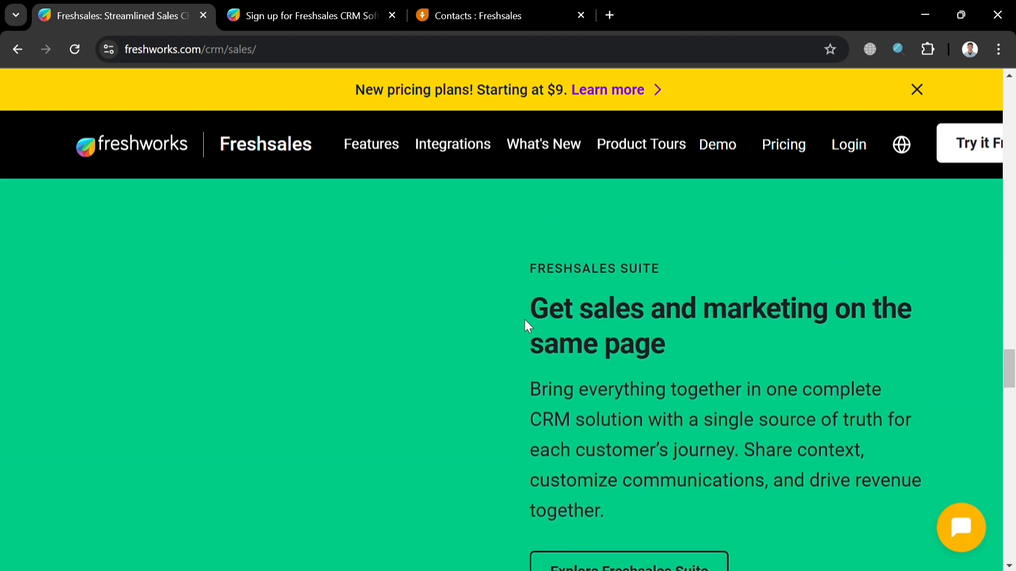
{"action": "scroll", "coordinate": [527, 326], "scroll_direction": "down", "scroll_amount": 15}
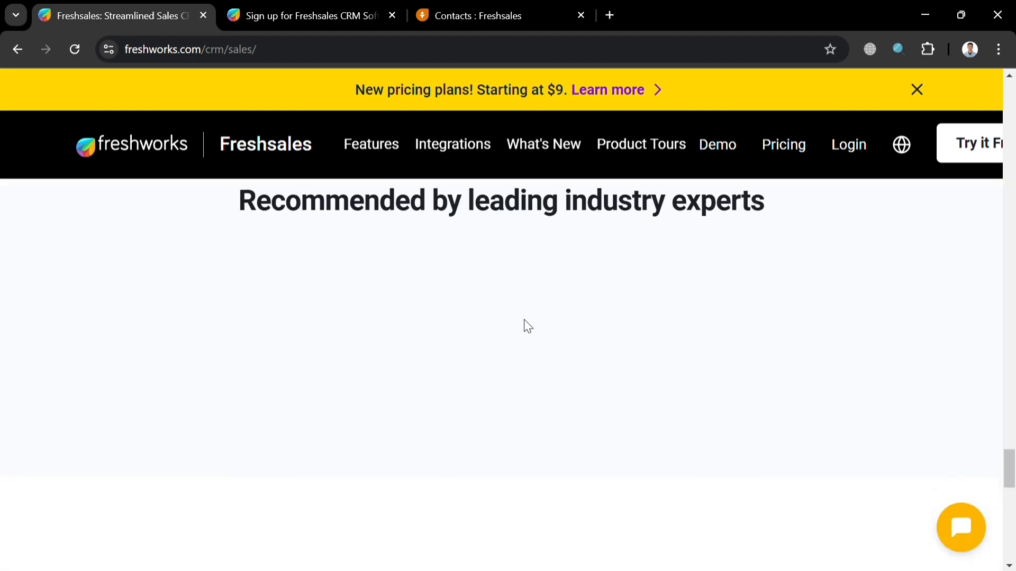
{"action": "scroll", "coordinate": [523, 323], "scroll_direction": "down", "scroll_amount": 5}
{"action": "scroll", "coordinate": [524, 322], "scroll_direction": "up", "scroll_amount": 10}
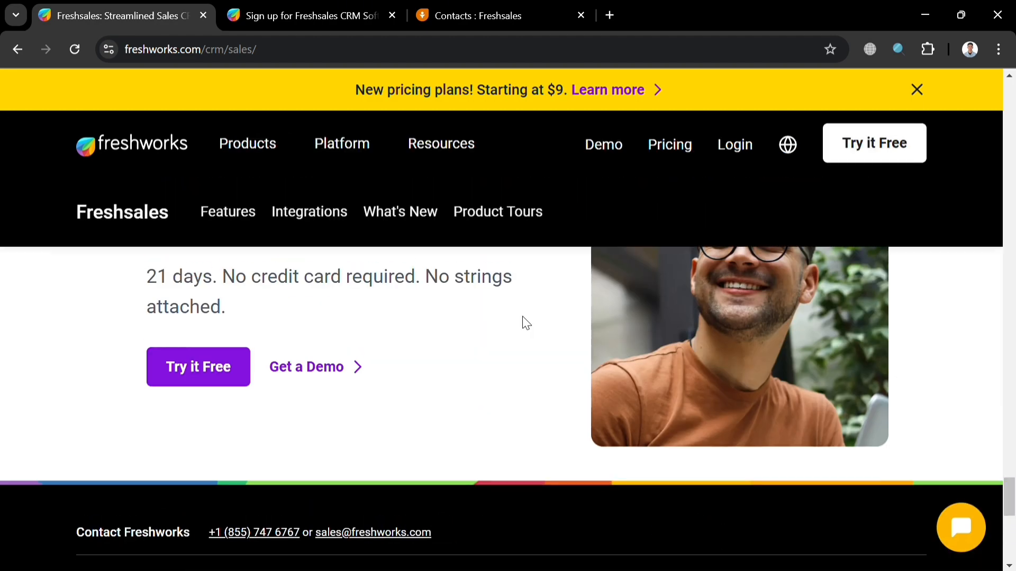
{"action": "scroll", "coordinate": [524, 320], "scroll_direction": "up", "scroll_amount": 12}
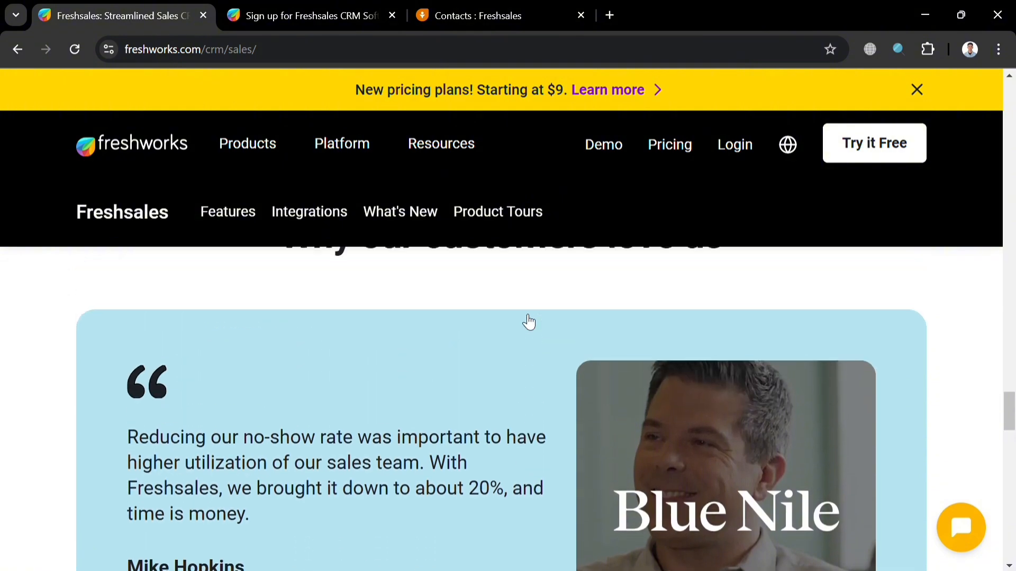
{"action": "scroll", "coordinate": [523, 320], "scroll_direction": "up", "scroll_amount": 15}
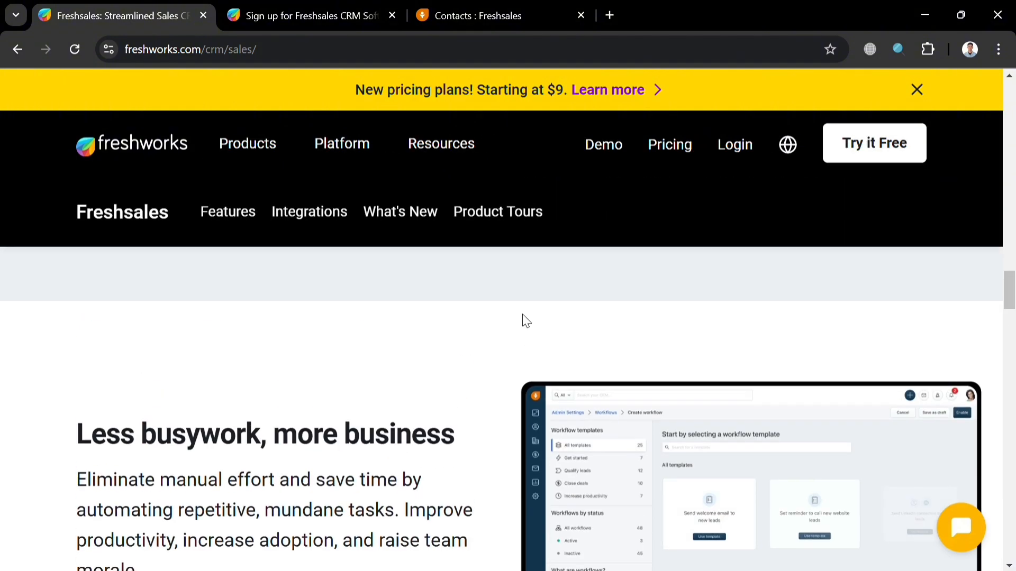
{"action": "scroll", "coordinate": [522, 318], "scroll_direction": "up", "scroll_amount": 12}
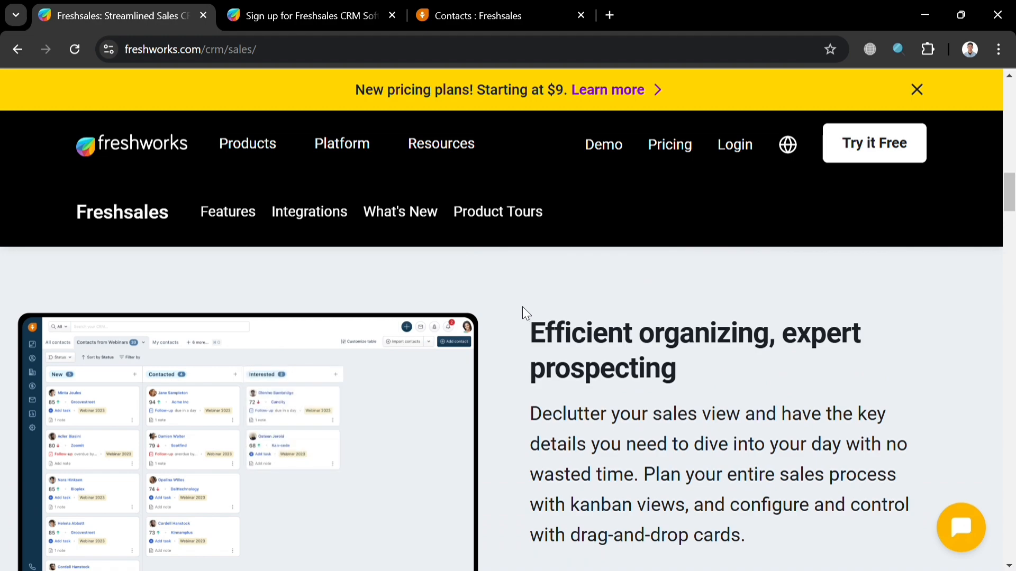
{"action": "scroll", "coordinate": [523, 305], "scroll_direction": "up", "scroll_amount": 10}
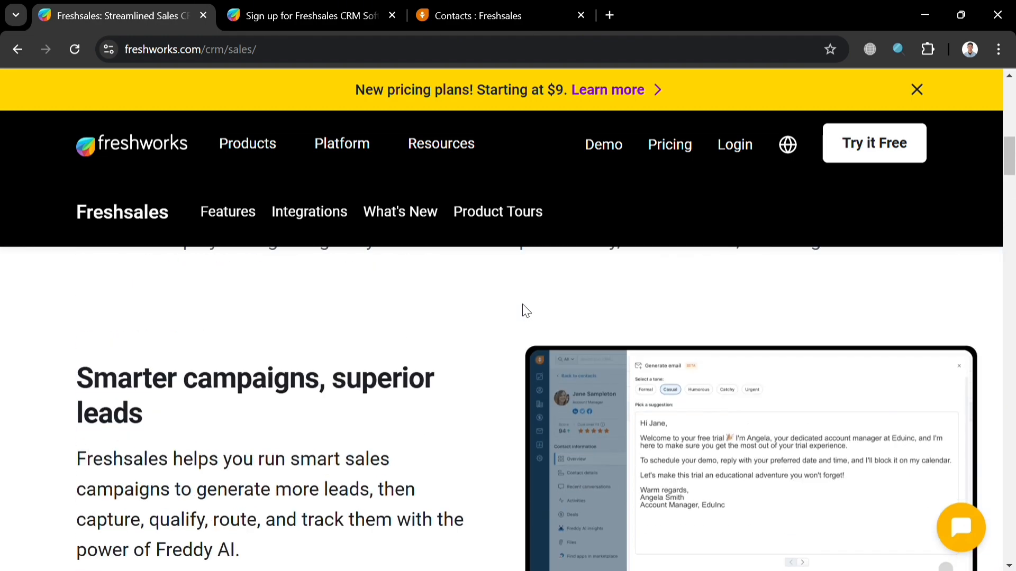
{"action": "scroll", "coordinate": [525, 311], "scroll_direction": "up", "scroll_amount": 4}
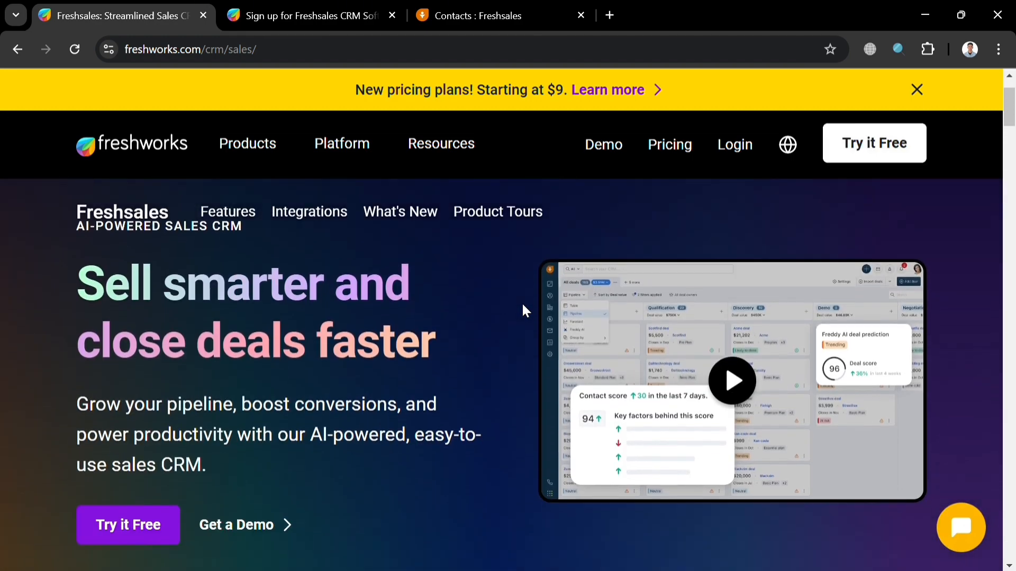
{"action": "scroll", "coordinate": [522, 310], "scroll_direction": "down", "scroll_amount": 3}
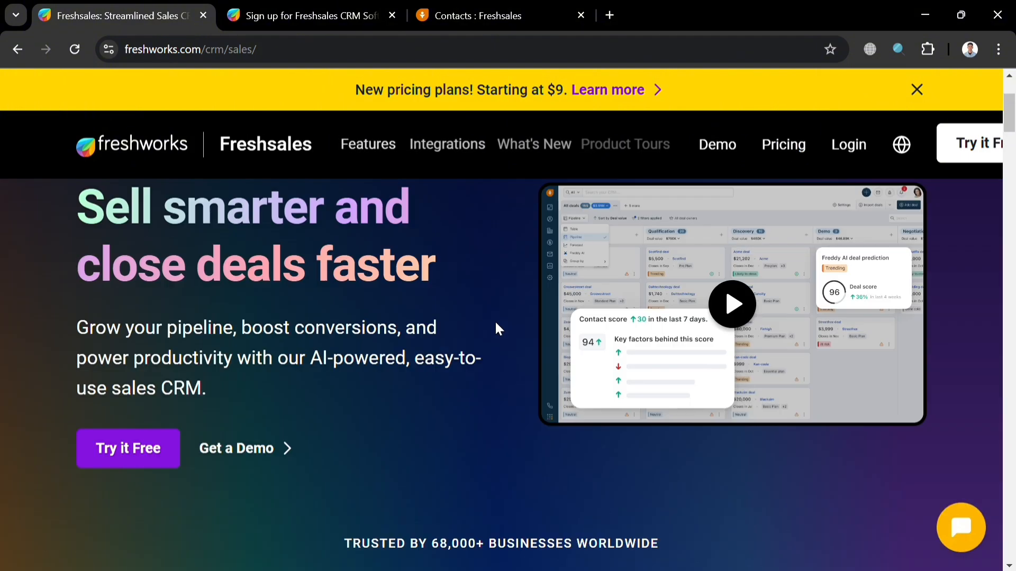
{"action": "scroll", "coordinate": [494, 329], "scroll_direction": "up", "scroll_amount": 3}
Step: Show the Freshworks product lineup, then switch to the Freshsales trial account tab
{"action": "left_click", "coordinate": [265, 151]}
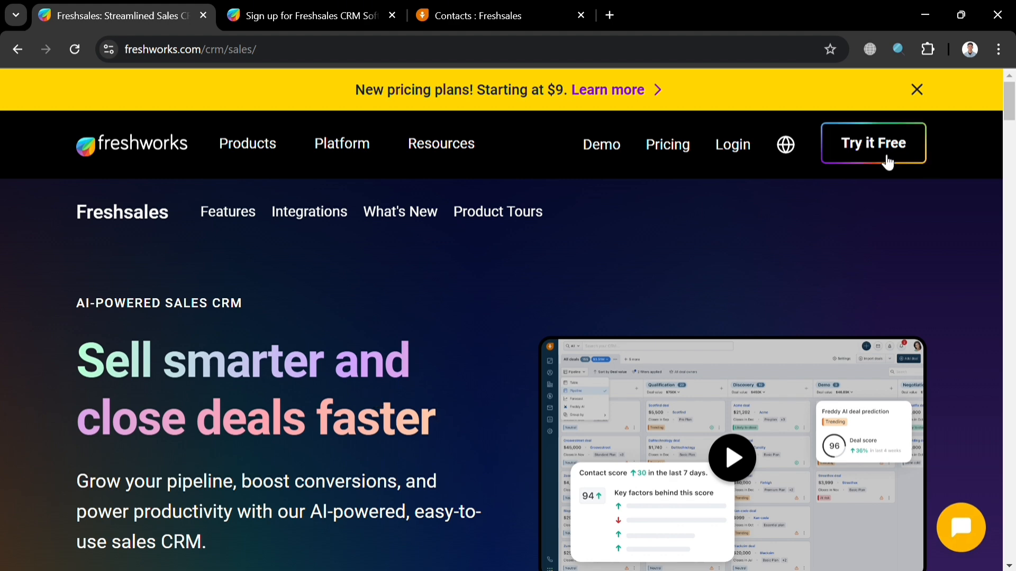
{"action": "left_click", "coordinate": [345, 14]}
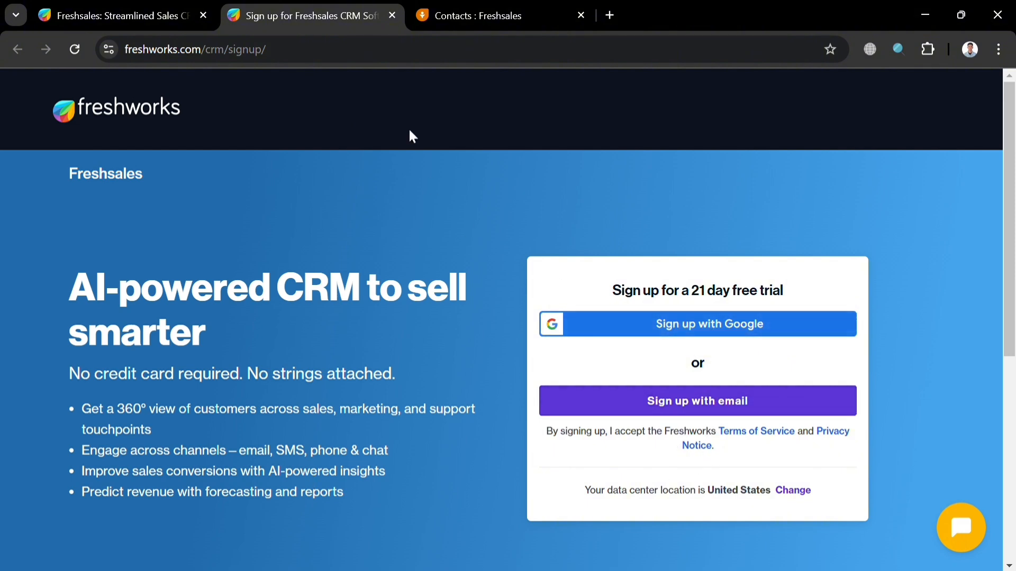
{"action": "left_click", "coordinate": [513, 12]}
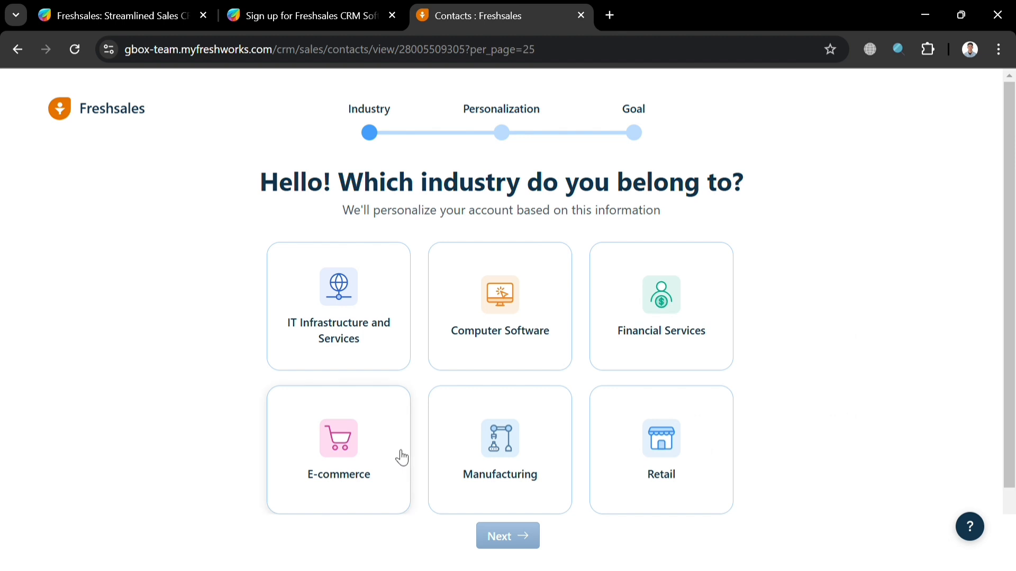
Step: Choose E-commerce as the industry with Shopify as the platform, and continue
{"action": "scroll", "coordinate": [552, 228], "scroll_direction": "down", "scroll_amount": 2}
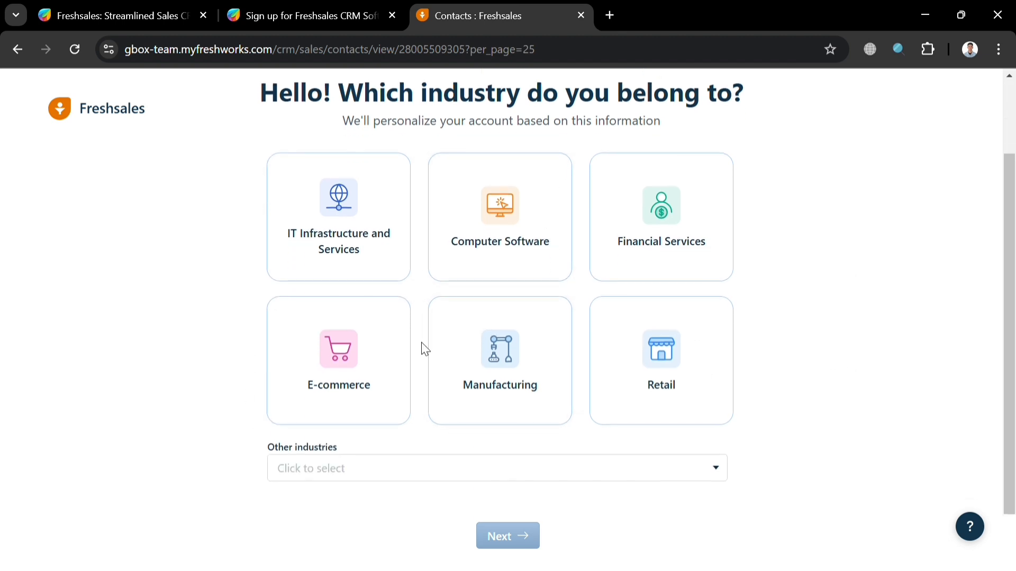
{"action": "scroll", "coordinate": [413, 354], "scroll_direction": "up", "scroll_amount": 2}
{"action": "scroll", "coordinate": [410, 358], "scroll_direction": "down", "scroll_amount": 2}
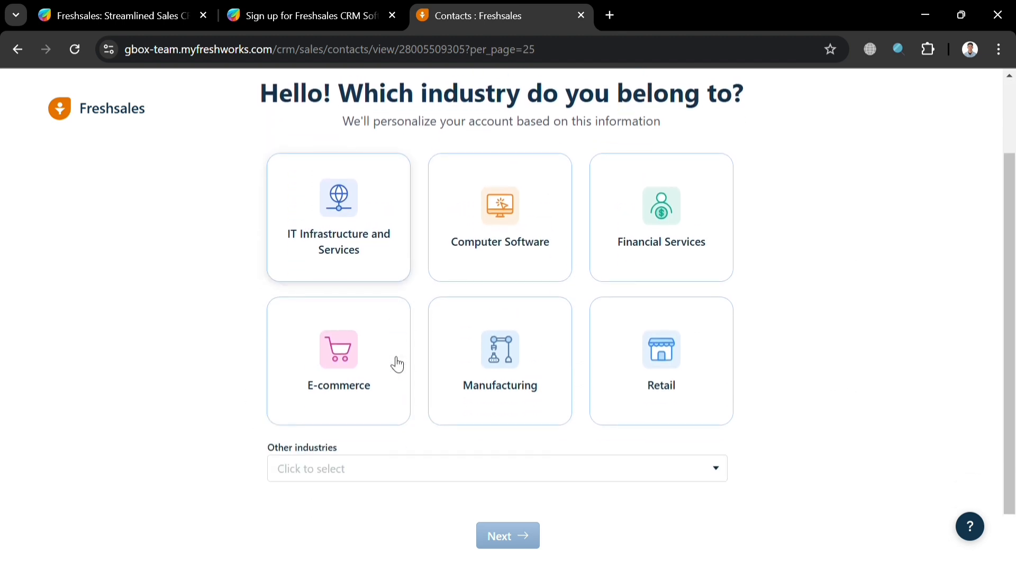
{"action": "left_click", "coordinate": [361, 374]}
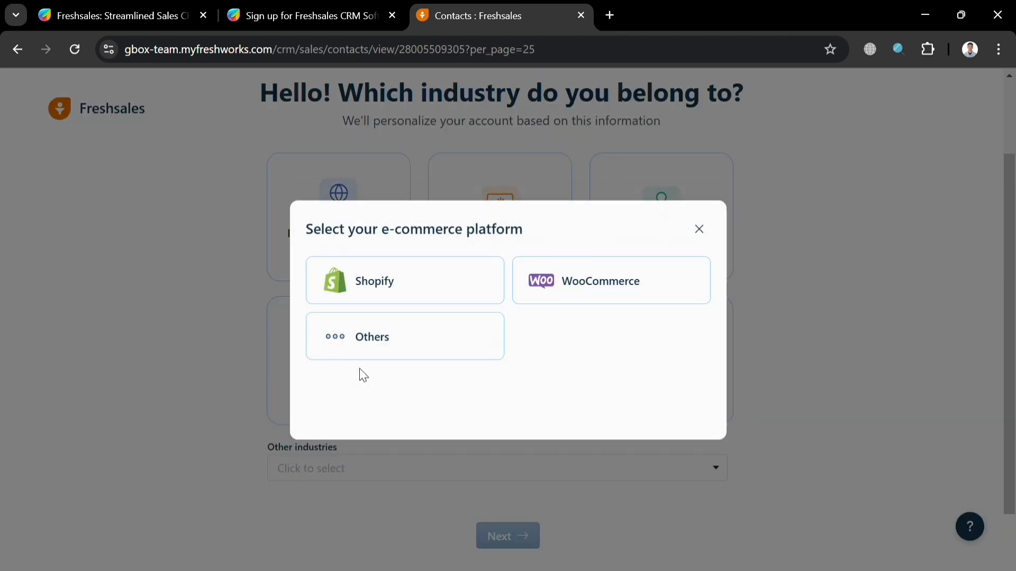
{"action": "left_click", "coordinate": [457, 295]}
{"action": "scroll", "coordinate": [383, 422], "scroll_direction": "up", "scroll_amount": 2}
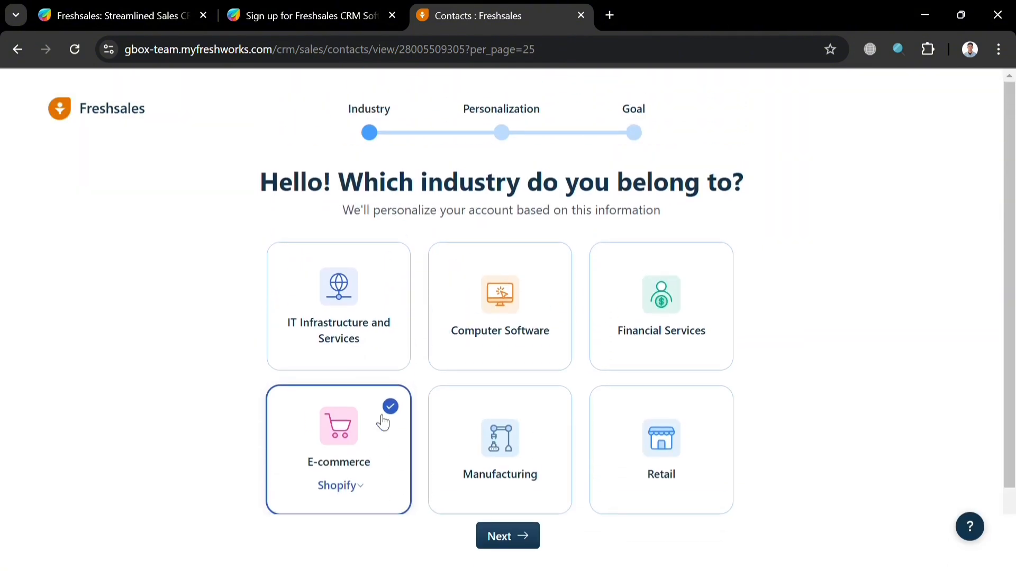
{"action": "scroll", "coordinate": [384, 408], "scroll_direction": "down", "scroll_amount": 2}
{"action": "left_click", "coordinate": [516, 535]}
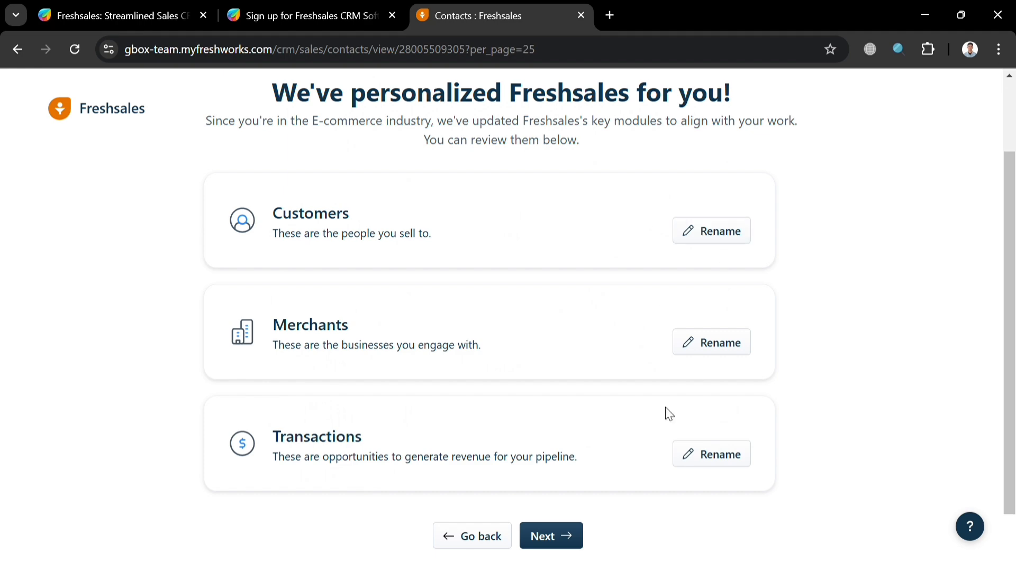
Step: Accept the personalized module names, pick 'Manage leads and customers' as the goal, and get started
{"action": "left_click", "coordinate": [562, 537]}
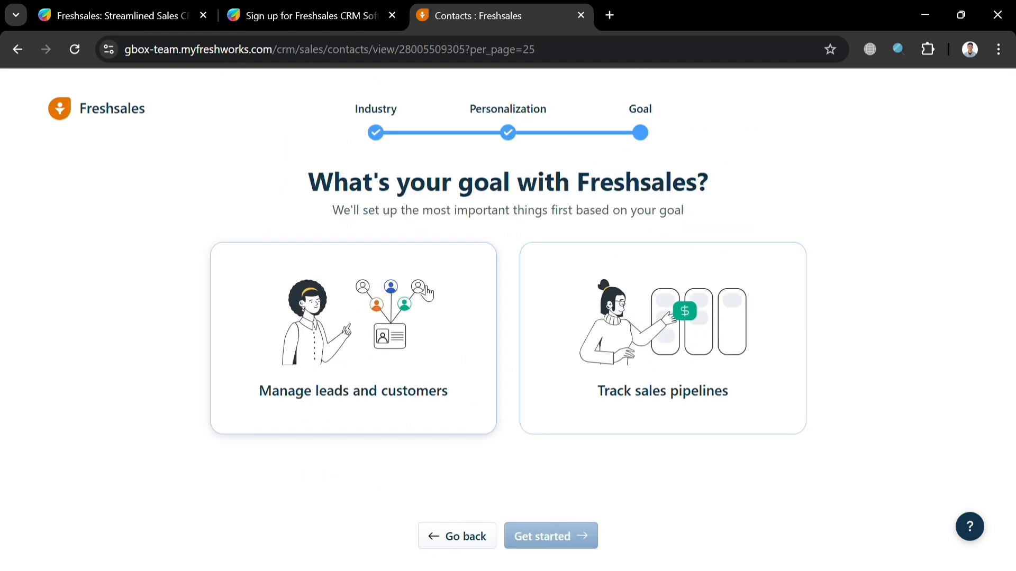
{"action": "left_click", "coordinate": [430, 390]}
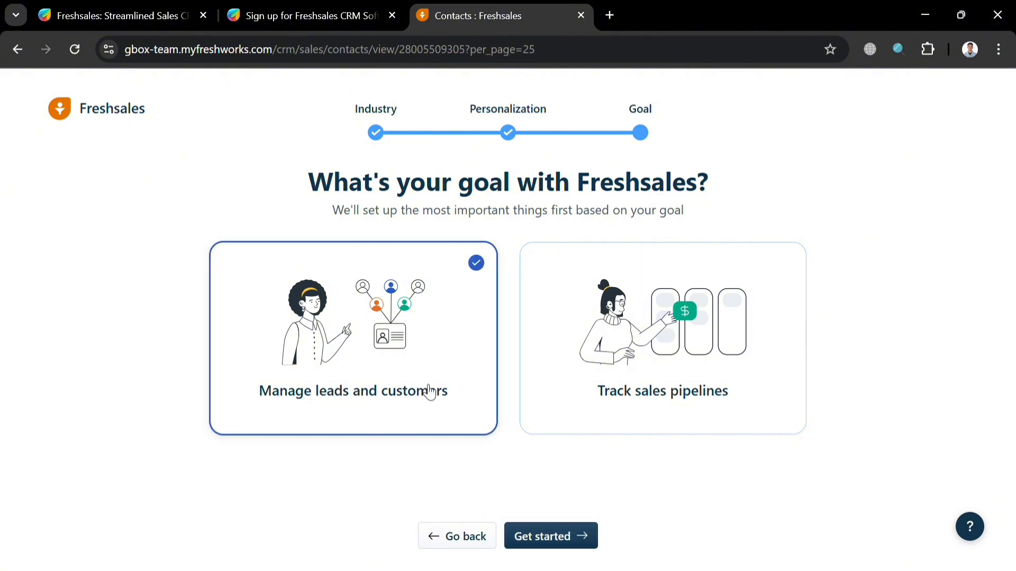
{"action": "left_click", "coordinate": [575, 541]}
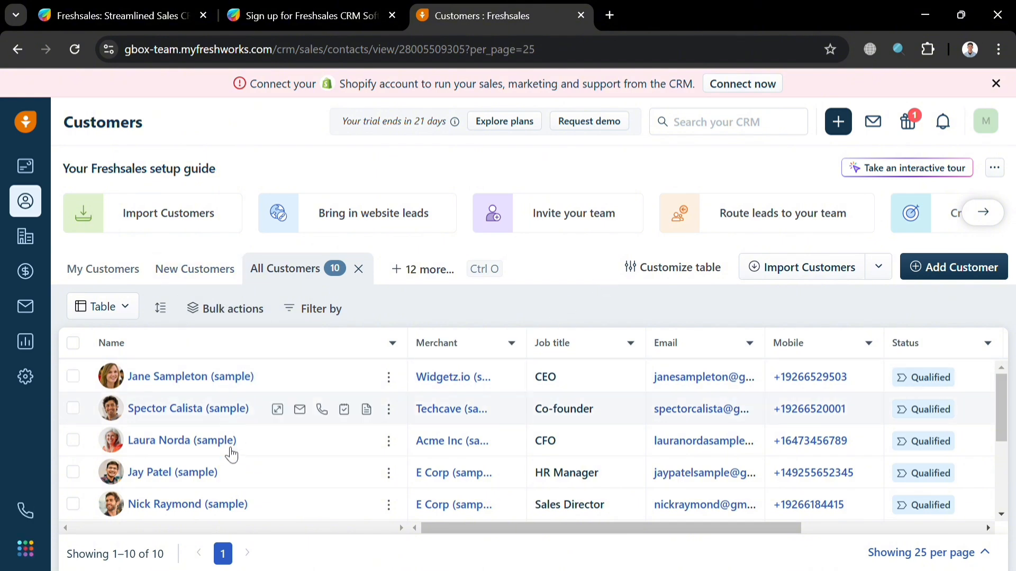
Step: Scroll the sample customer table, then open the Add Customer form
{"action": "scroll", "coordinate": [233, 455], "scroll_direction": "down", "scroll_amount": 3}
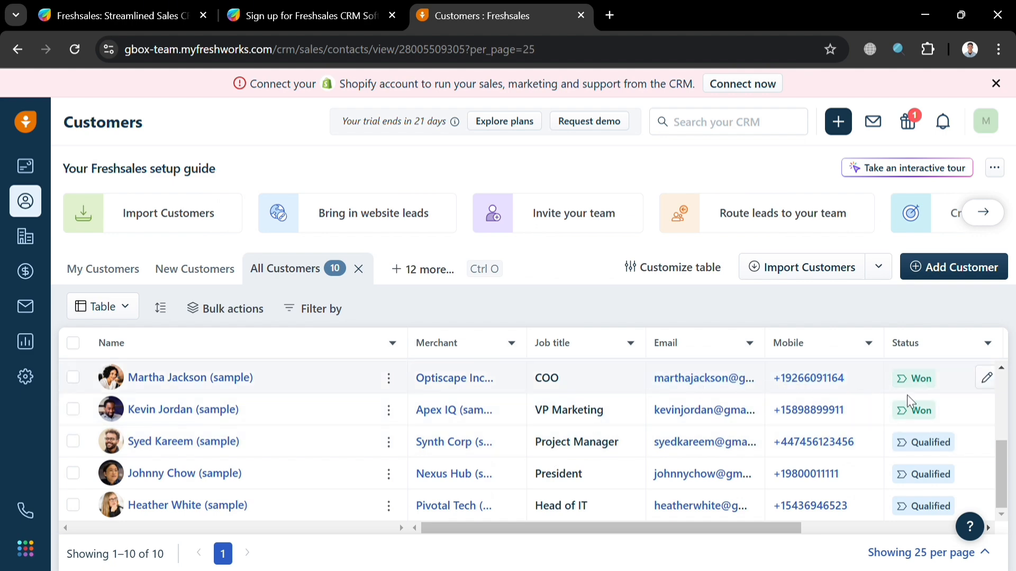
{"action": "scroll", "coordinate": [936, 418], "scroll_direction": "up", "scroll_amount": 4}
{"action": "scroll", "coordinate": [942, 426], "scroll_direction": "down", "scroll_amount": 1}
{"action": "scroll", "coordinate": [941, 426], "scroll_direction": "up", "scroll_amount": 3}
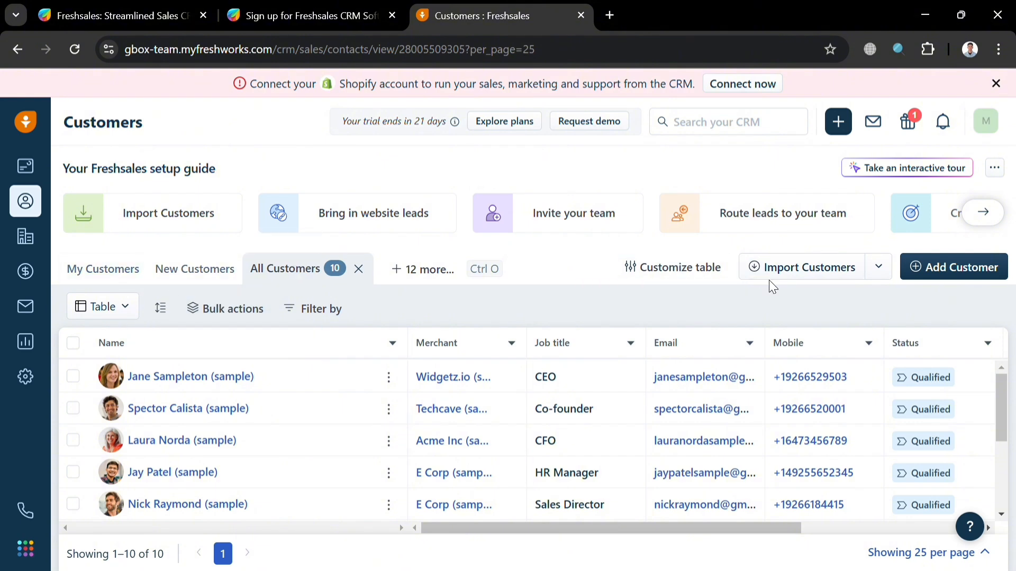
{"action": "left_click", "coordinate": [960, 265]}
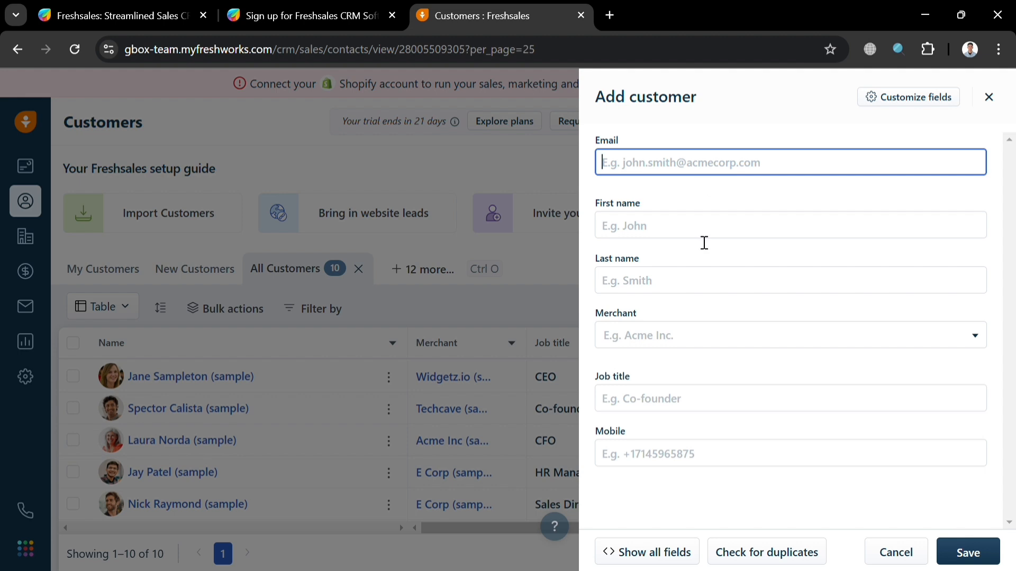
Step: Enter the customer's email and names, add new merchant 'Apple Inc', and save the customer
{"action": "left_click", "coordinate": [687, 243]}
{"action": "left_click", "coordinate": [696, 163]}
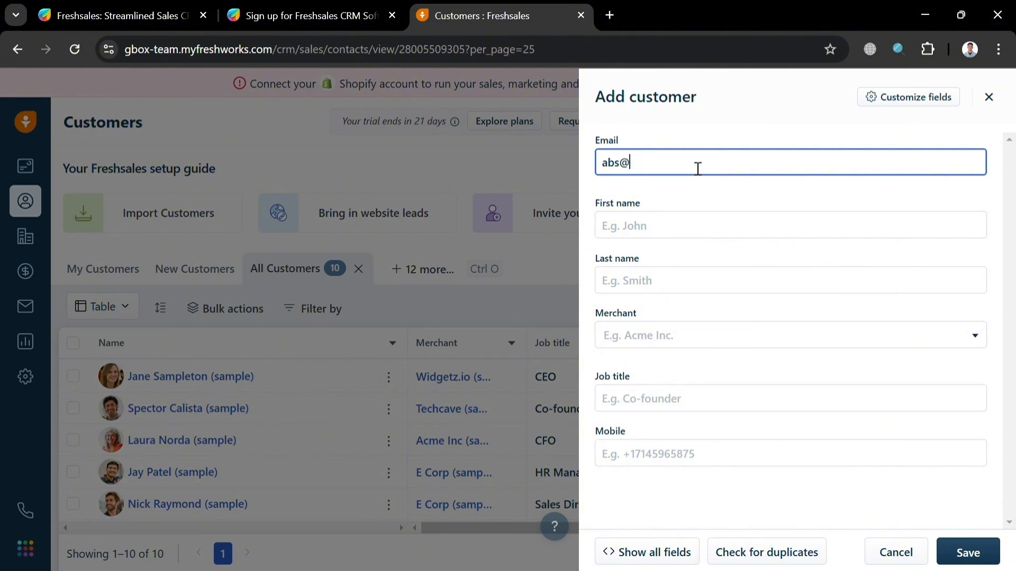
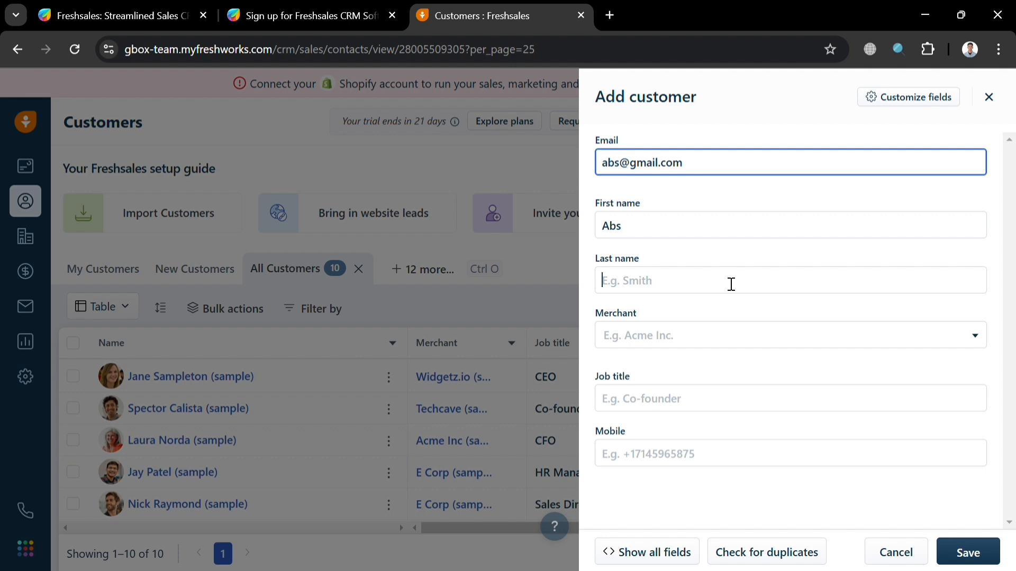
{"action": "left_click", "coordinate": [731, 284]}
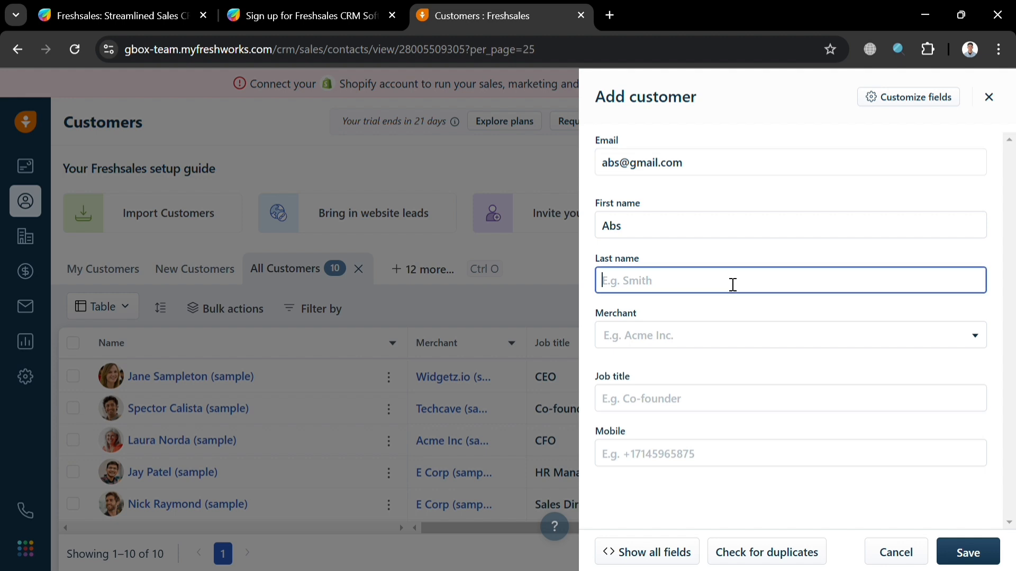
{"action": "type", "text": "Som"}
{"action": "left_click", "coordinate": [722, 335]}
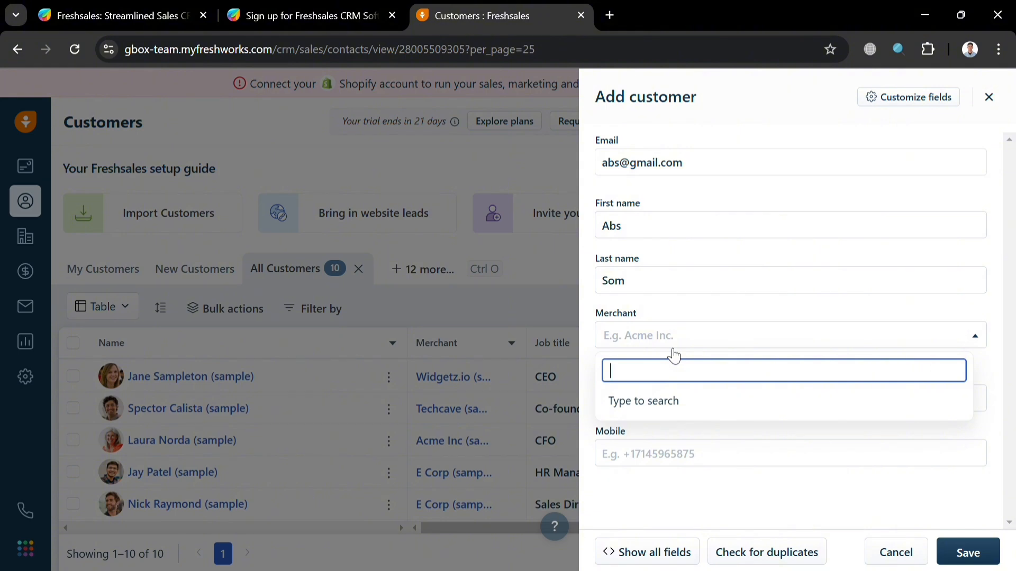
{"action": "type", "text": "Apple Inc"}
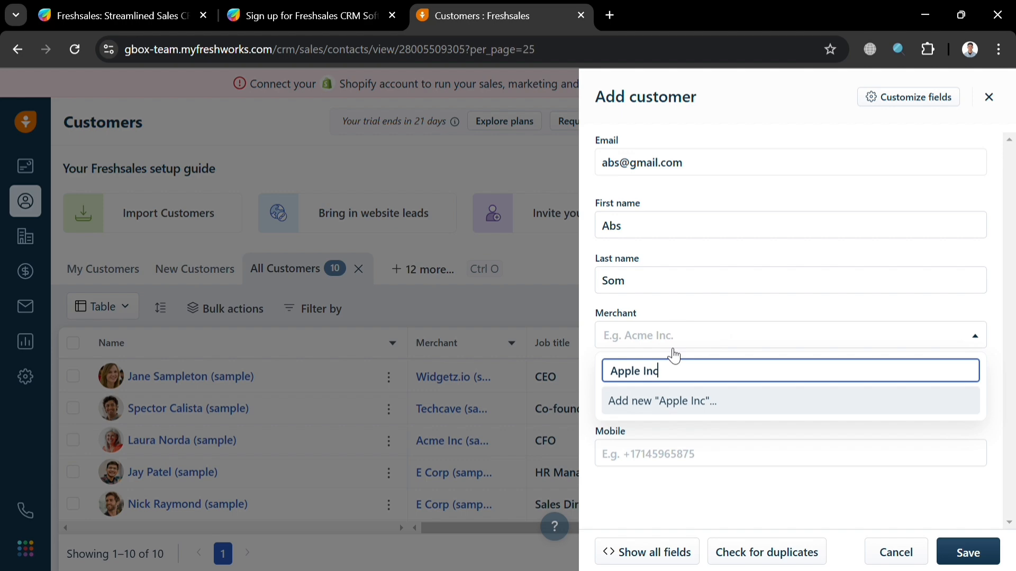
{"action": "left_click", "coordinate": [673, 401]}
{"action": "left_click", "coordinate": [968, 552]}
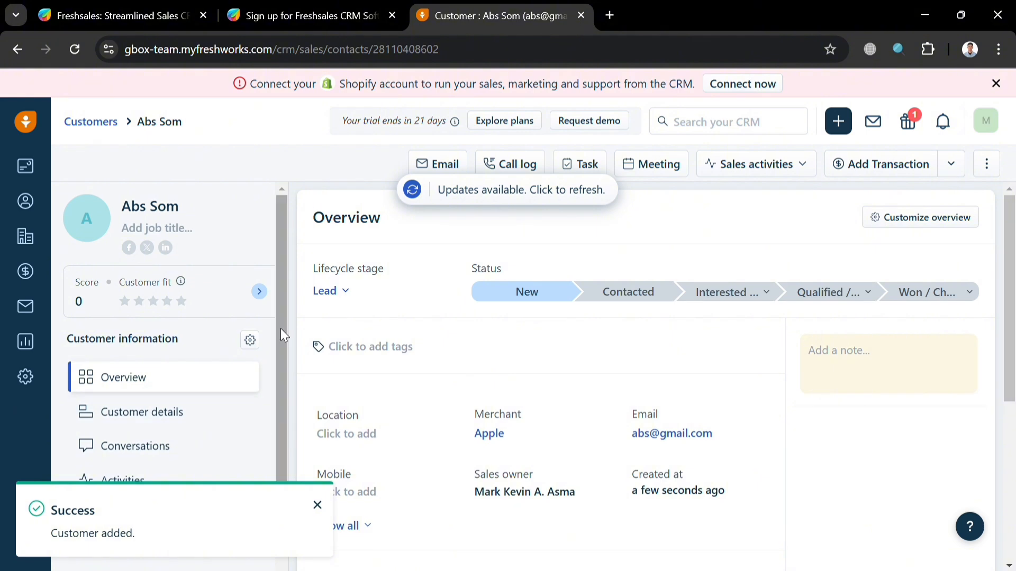
Step: Set the new customer's status to Contacted and go back to the Customers list
{"action": "left_click", "coordinate": [603, 292]}
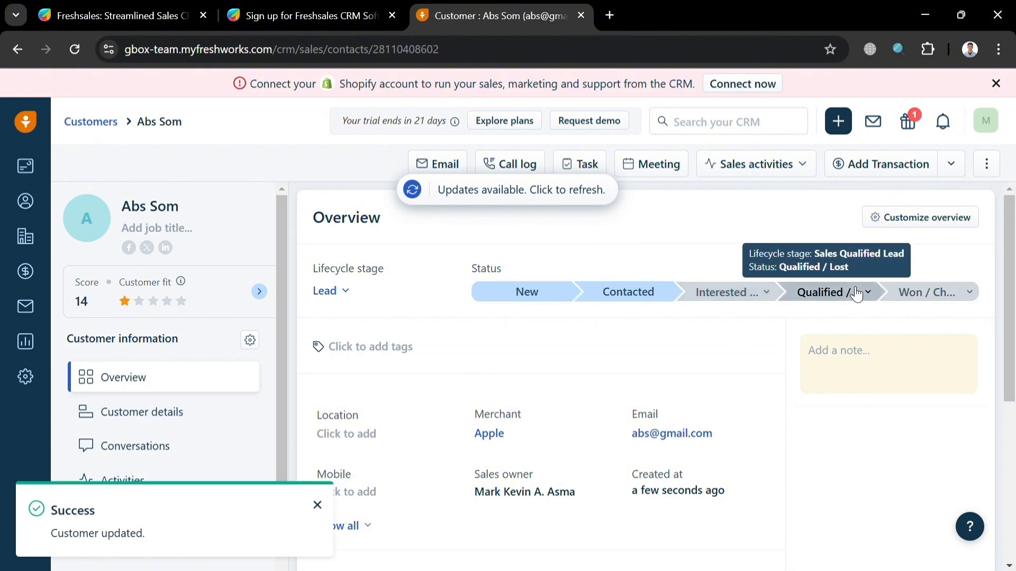
{"action": "left_click", "coordinate": [598, 299]}
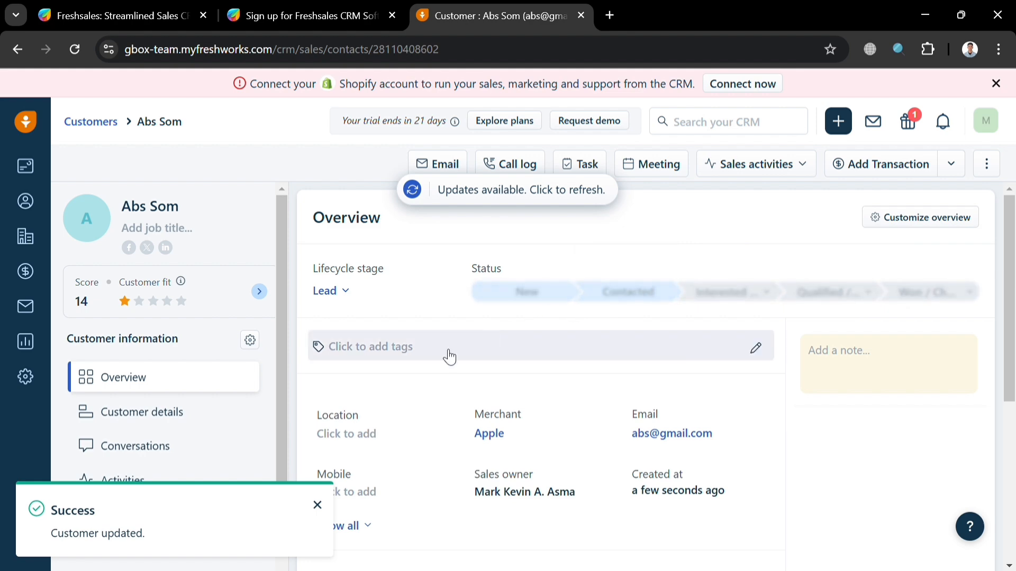
{"action": "scroll", "coordinate": [499, 371], "scroll_direction": "down", "scroll_amount": 1}
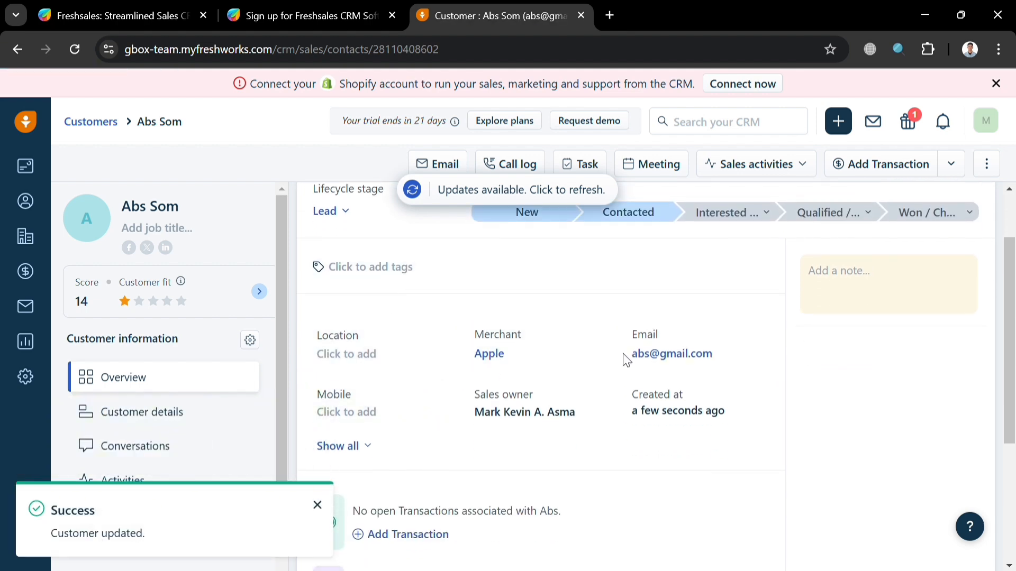
{"action": "scroll", "coordinate": [191, 390], "scroll_direction": "down", "scroll_amount": 1}
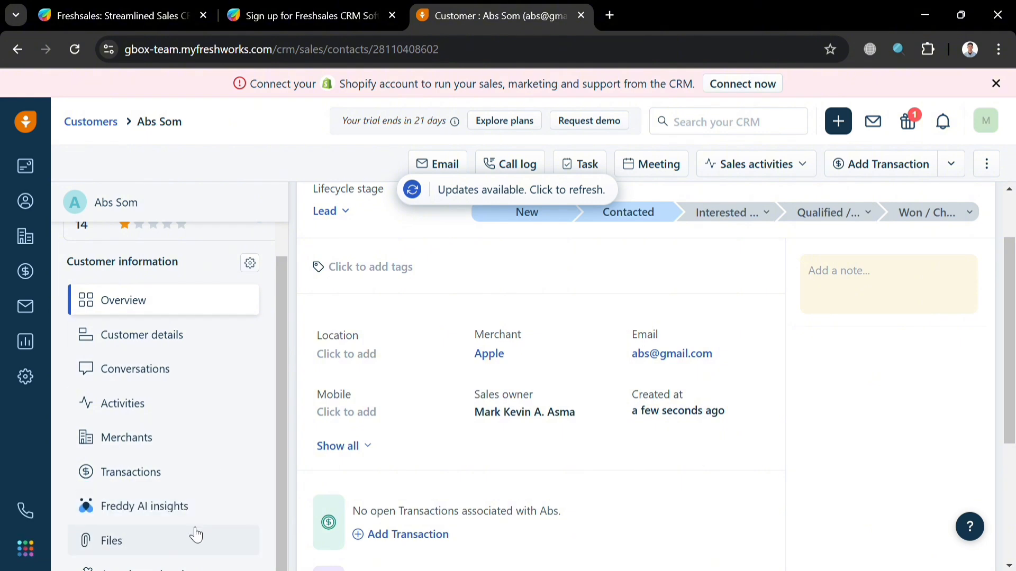
{"action": "left_click", "coordinate": [26, 203]}
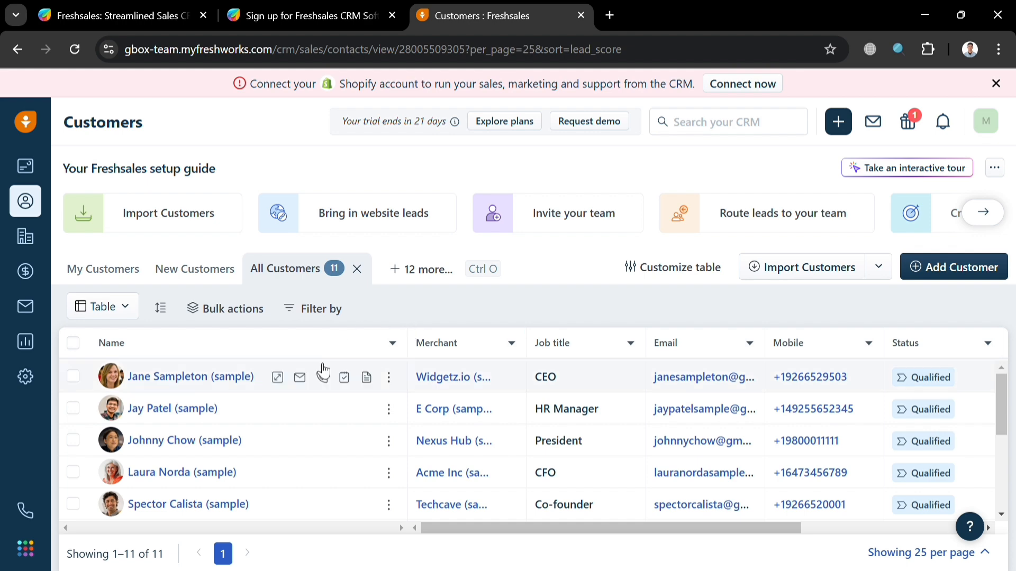
{"action": "left_click", "coordinate": [180, 221]}
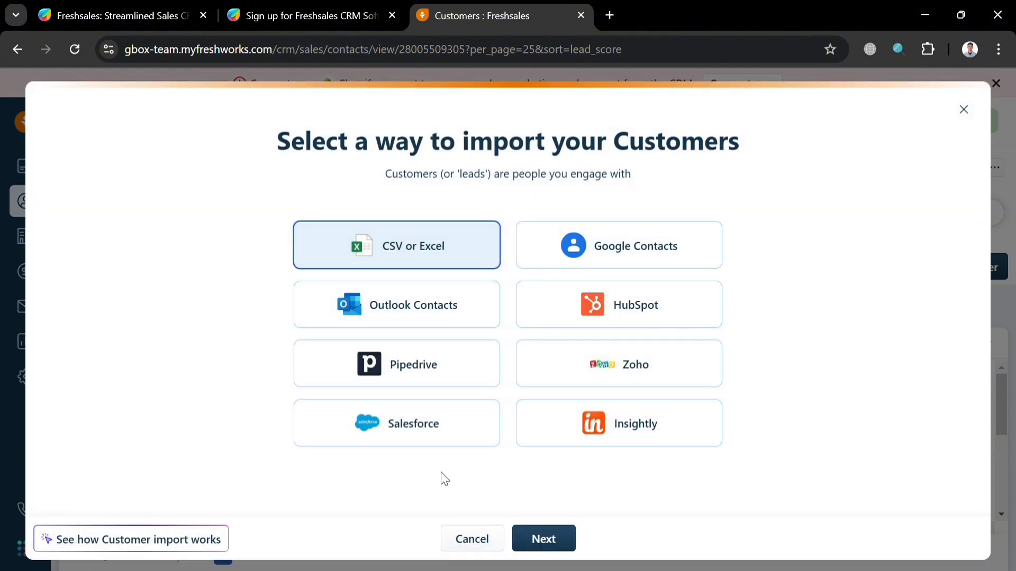
{"action": "left_click", "coordinate": [964, 110]}
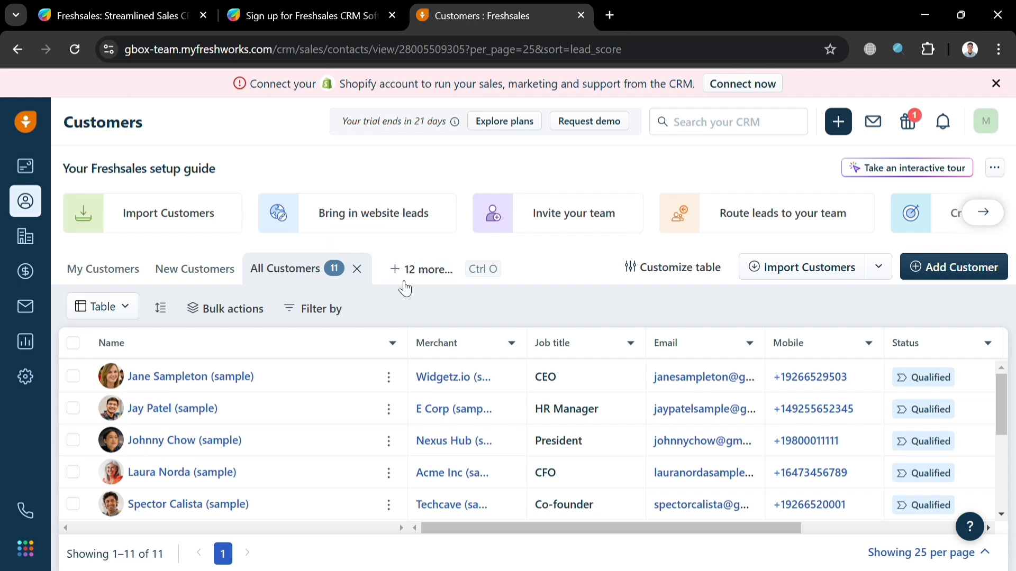
{"action": "left_click", "coordinate": [421, 279]}
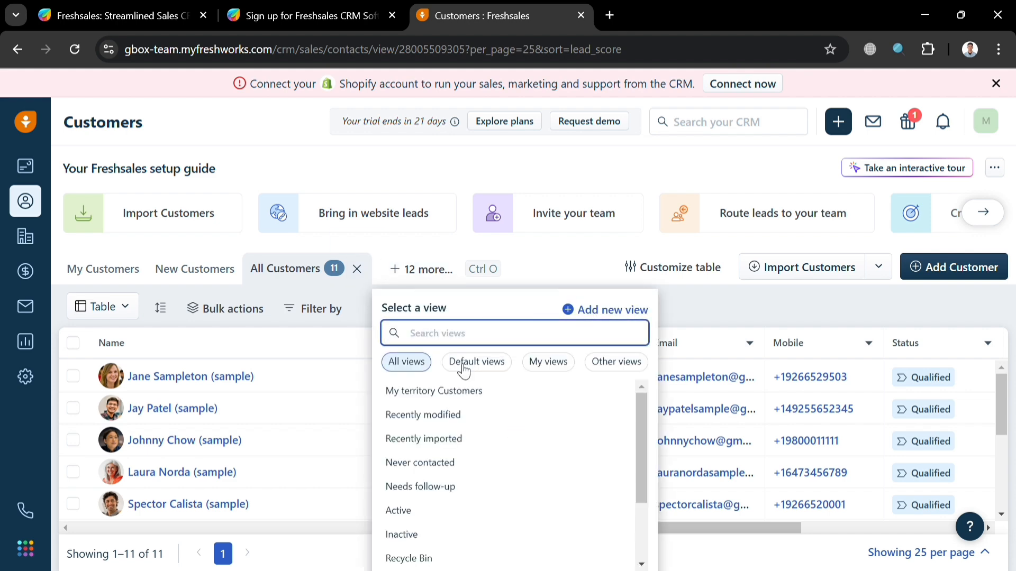
{"action": "scroll", "coordinate": [482, 452], "scroll_direction": "down", "scroll_amount": 3}
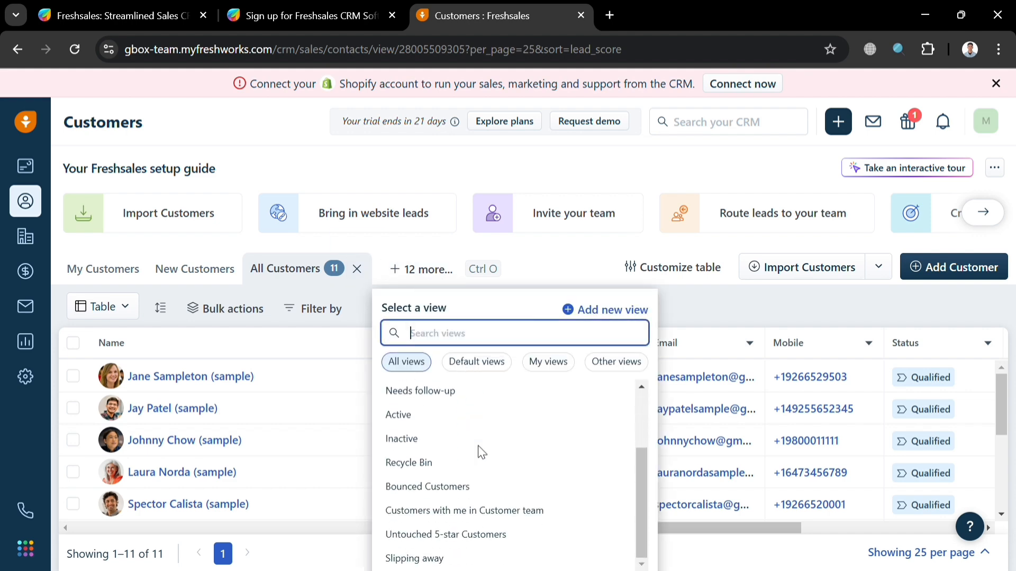
{"action": "left_click", "coordinate": [487, 421]}
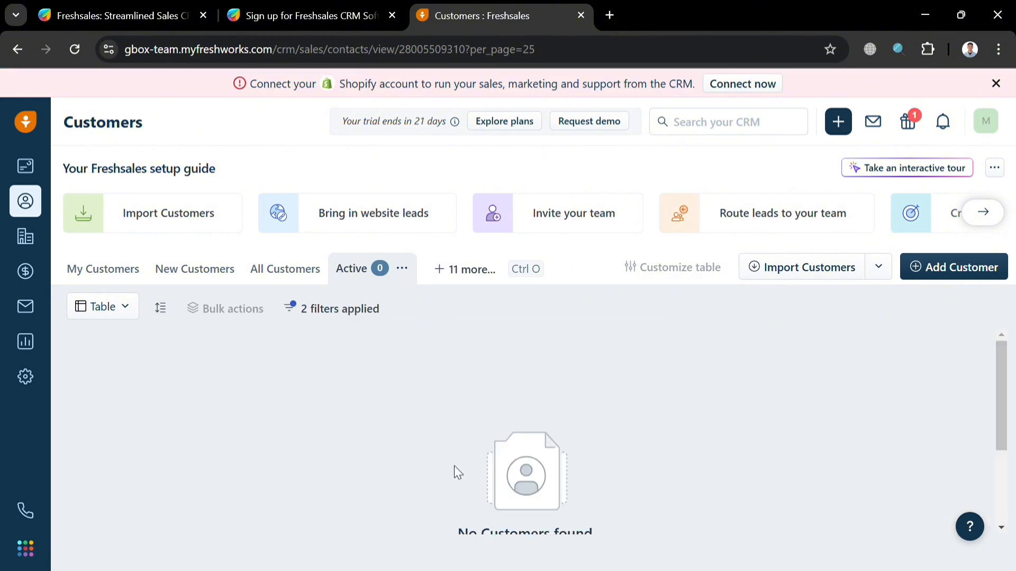
{"action": "left_click", "coordinate": [401, 269]}
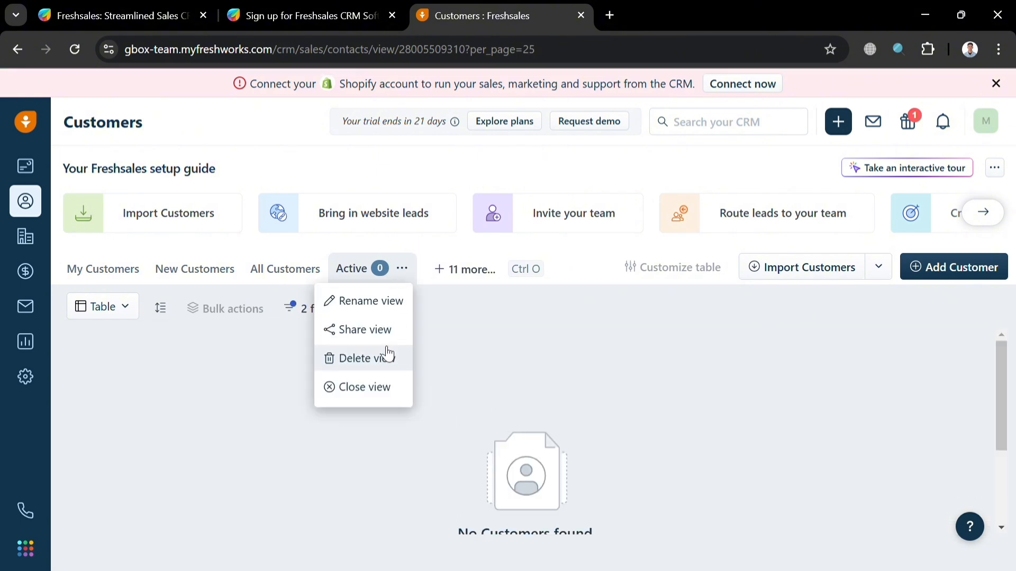
{"action": "left_click", "coordinate": [381, 386]}
{"action": "left_click", "coordinate": [406, 273]}
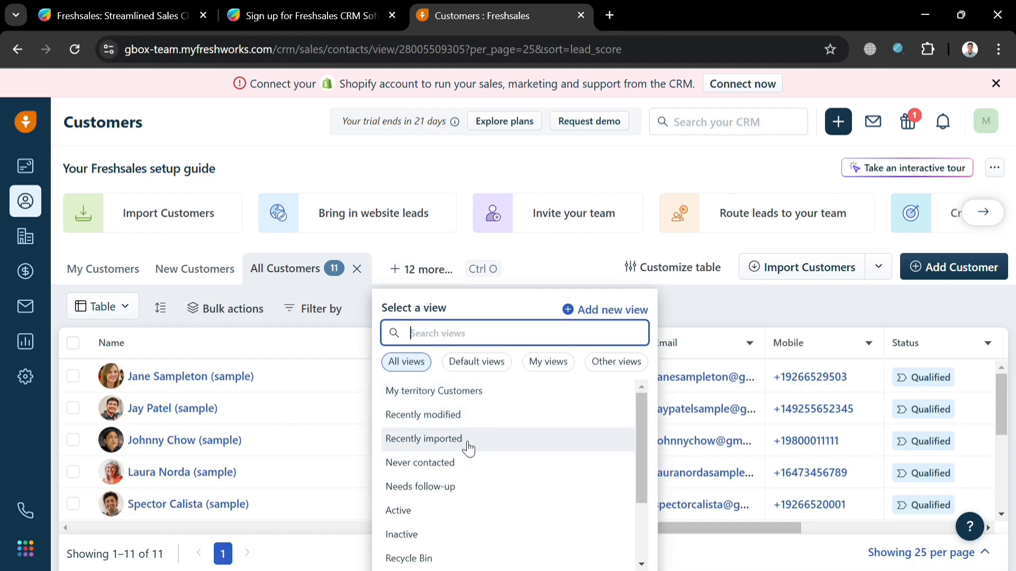
{"action": "left_click", "coordinate": [696, 313]}
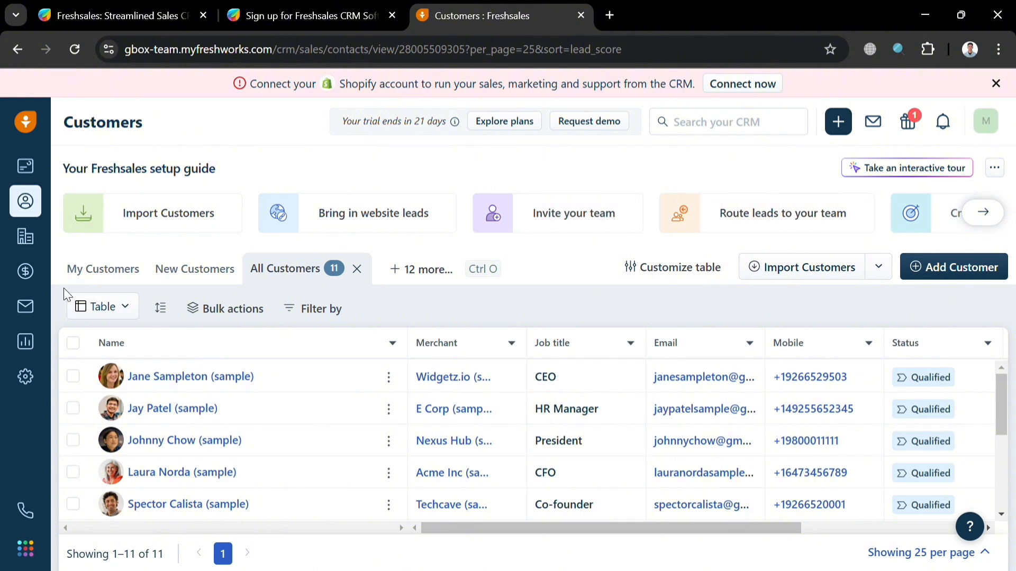
Step: Switch to the Sales Dashboard, preview the add-report list and quick-add menu, and scroll its charts
{"action": "left_click", "coordinate": [27, 168]}
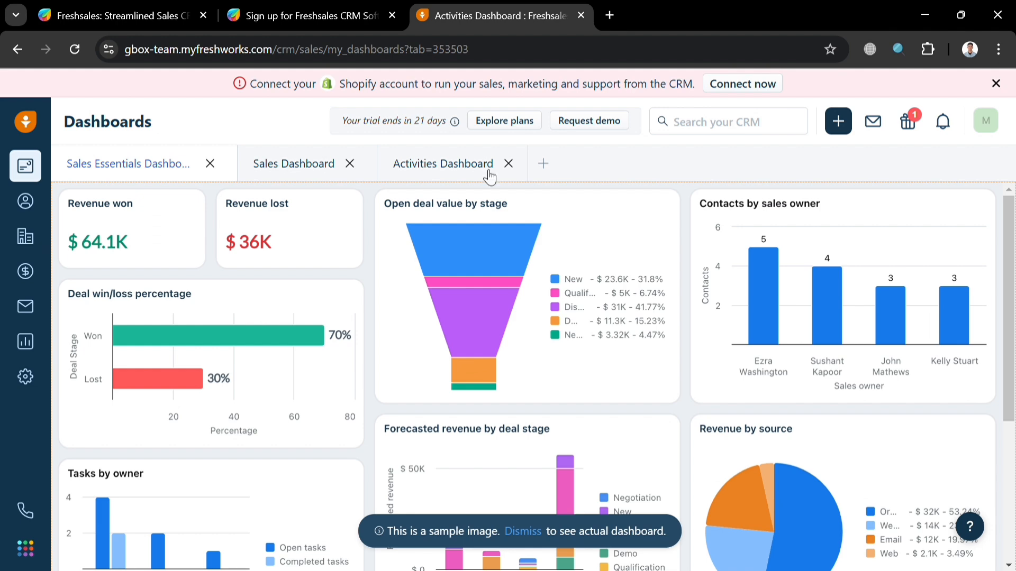
{"action": "left_click", "coordinate": [291, 164]}
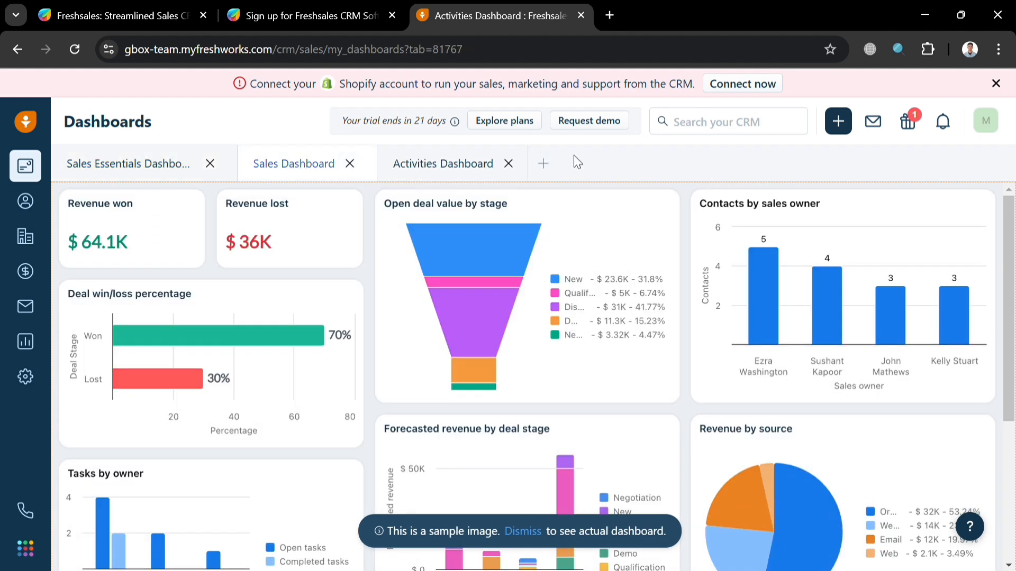
{"action": "left_click", "coordinate": [553, 164]}
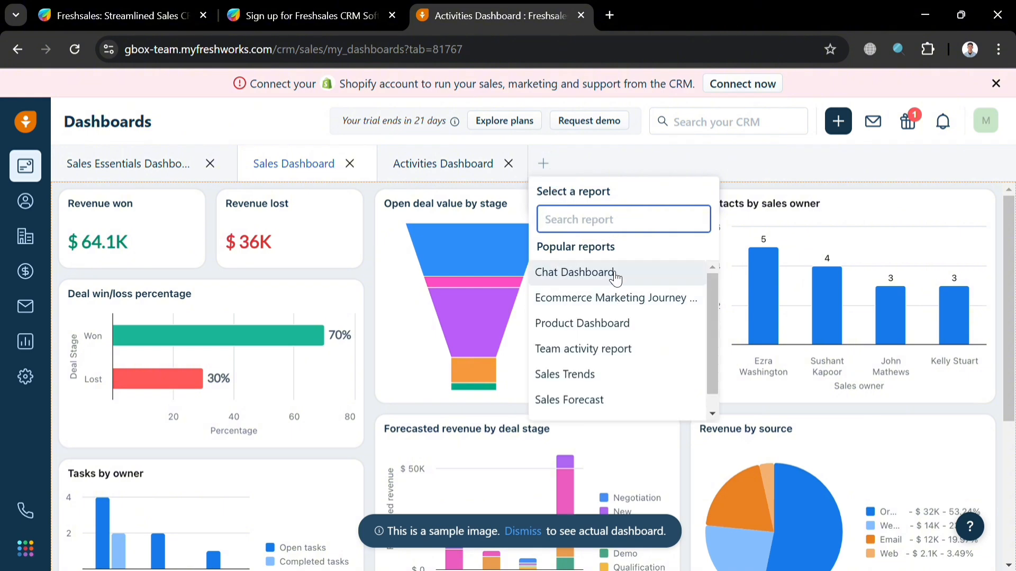
{"action": "scroll", "coordinate": [633, 356], "scroll_direction": "down", "scroll_amount": 1}
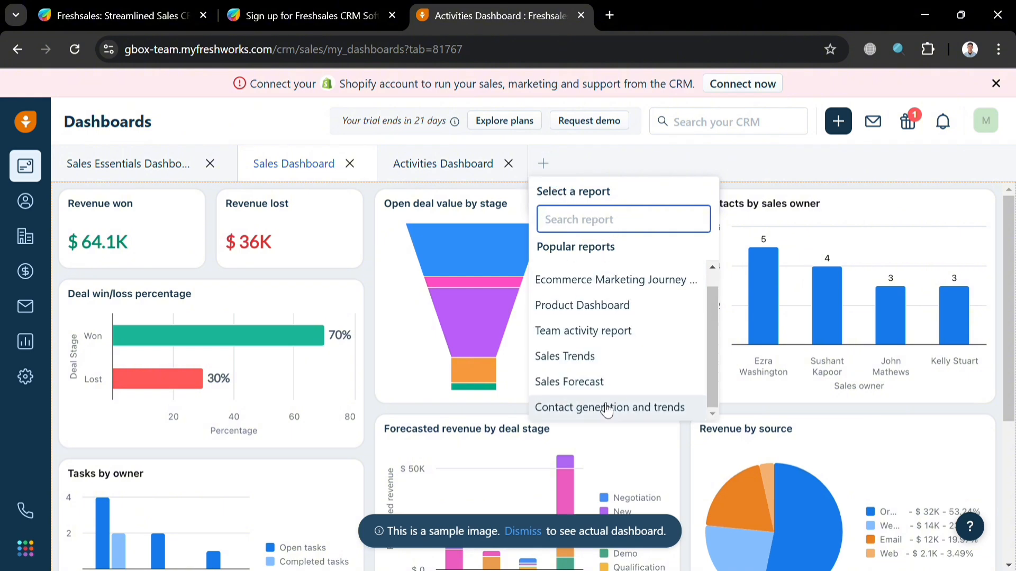
{"action": "left_click", "coordinate": [659, 164]}
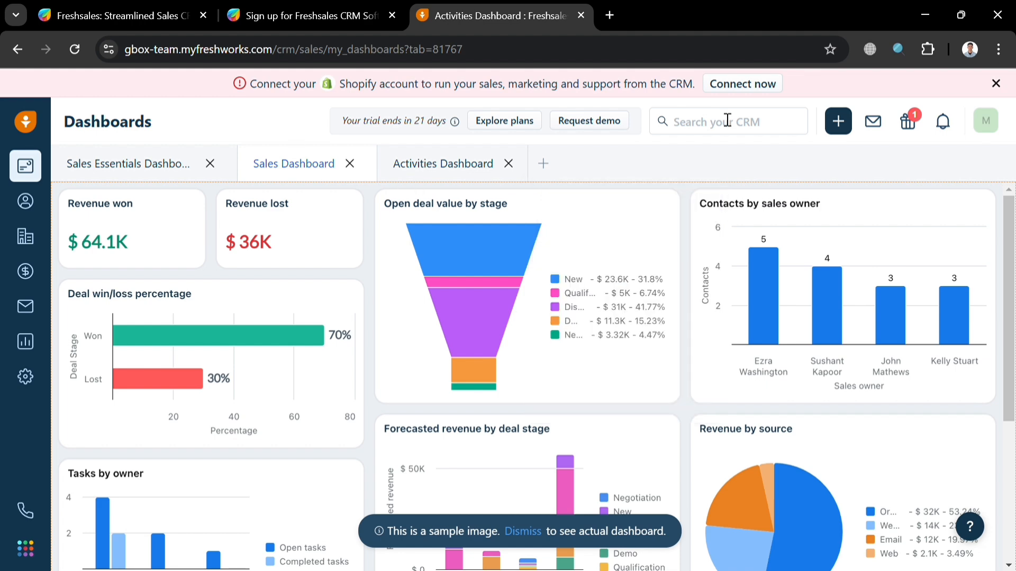
{"action": "left_click", "coordinate": [845, 128]}
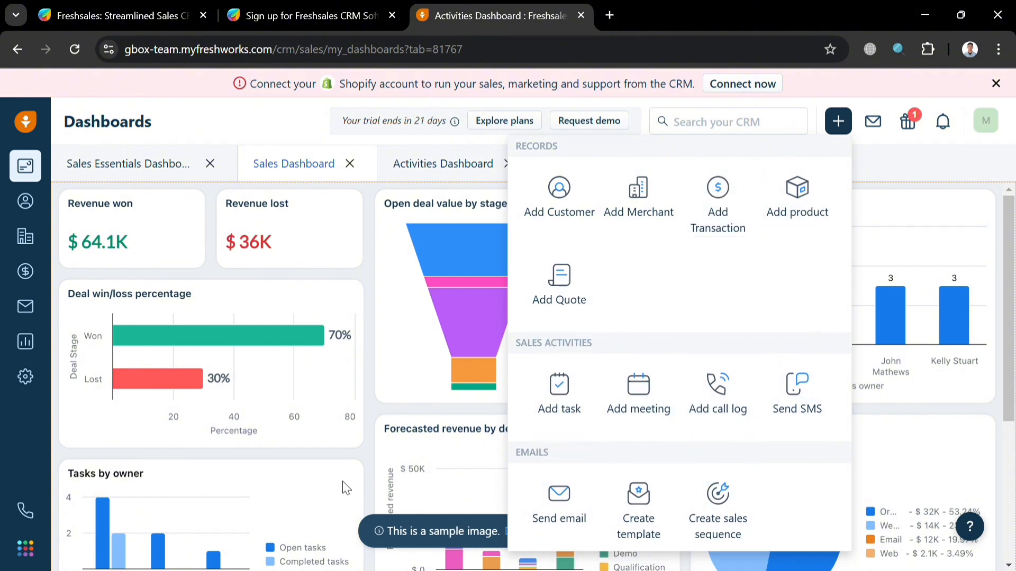
{"action": "scroll", "coordinate": [595, 422], "scroll_direction": "down", "scroll_amount": 4}
{"action": "scroll", "coordinate": [597, 421], "scroll_direction": "up", "scroll_amount": 1}
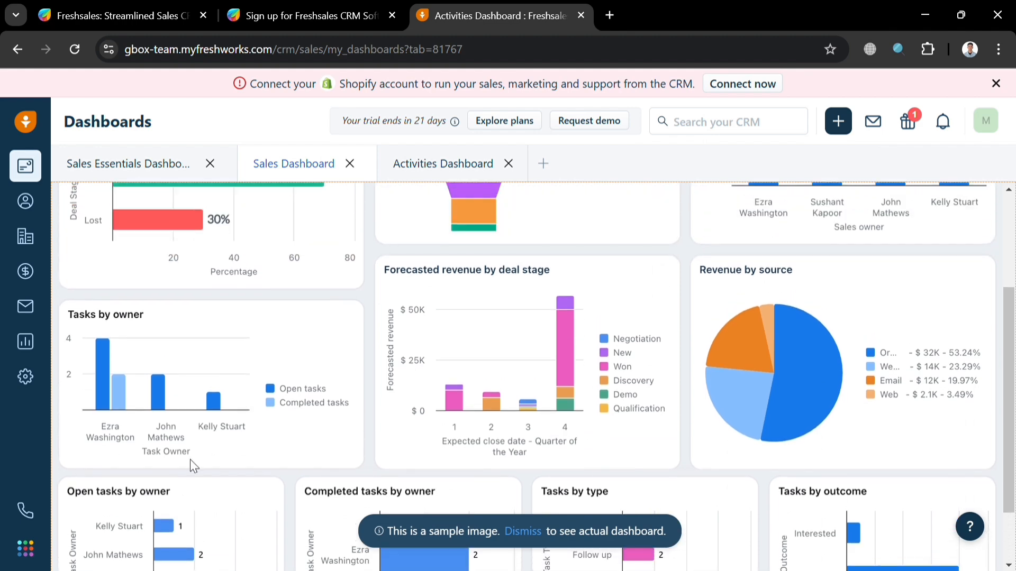
Step: Open Merchants, preview then close the Import Merchants and Add Merchant panels, and scroll back up
{"action": "left_click", "coordinate": [29, 242]}
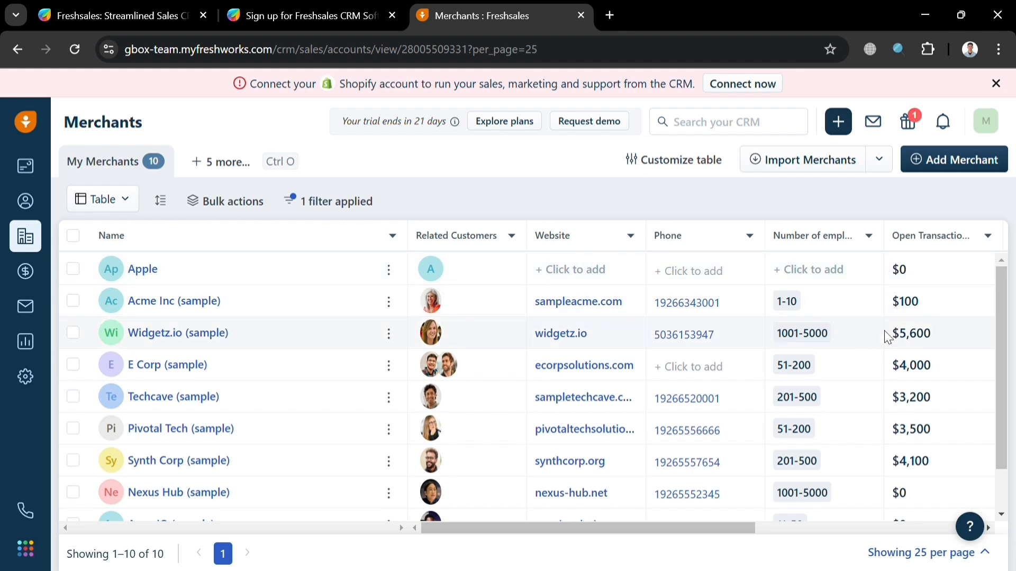
{"action": "scroll", "coordinate": [688, 466], "scroll_direction": "down", "scroll_amount": 1}
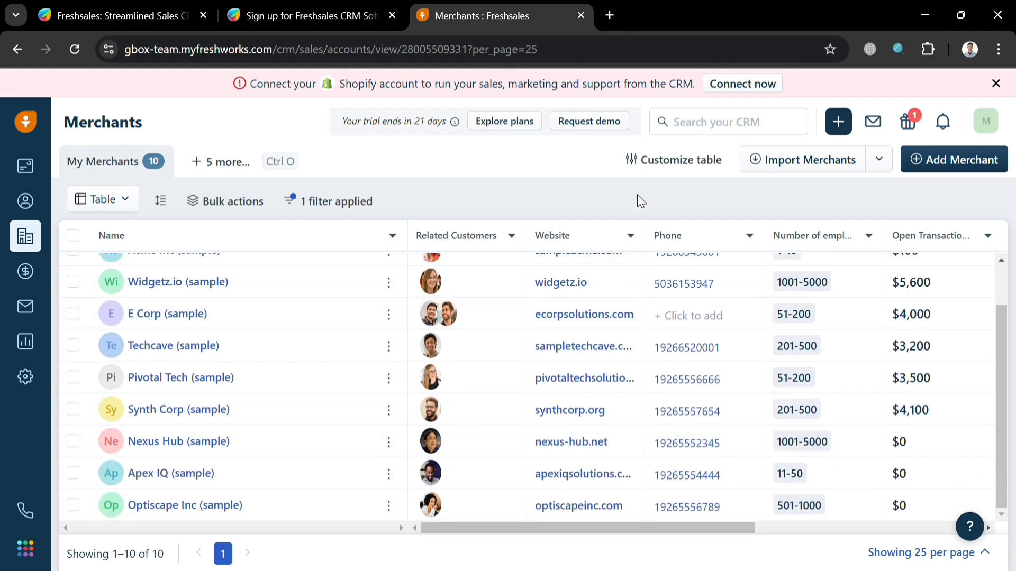
{"action": "left_click", "coordinate": [802, 161]}
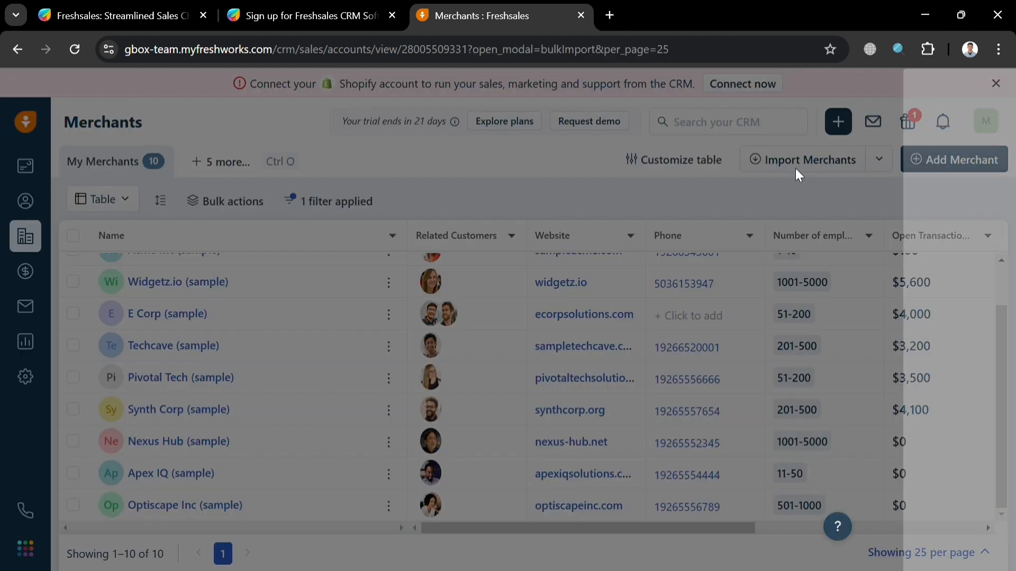
{"action": "scroll", "coordinate": [751, 338], "scroll_direction": "down", "scroll_amount": 1}
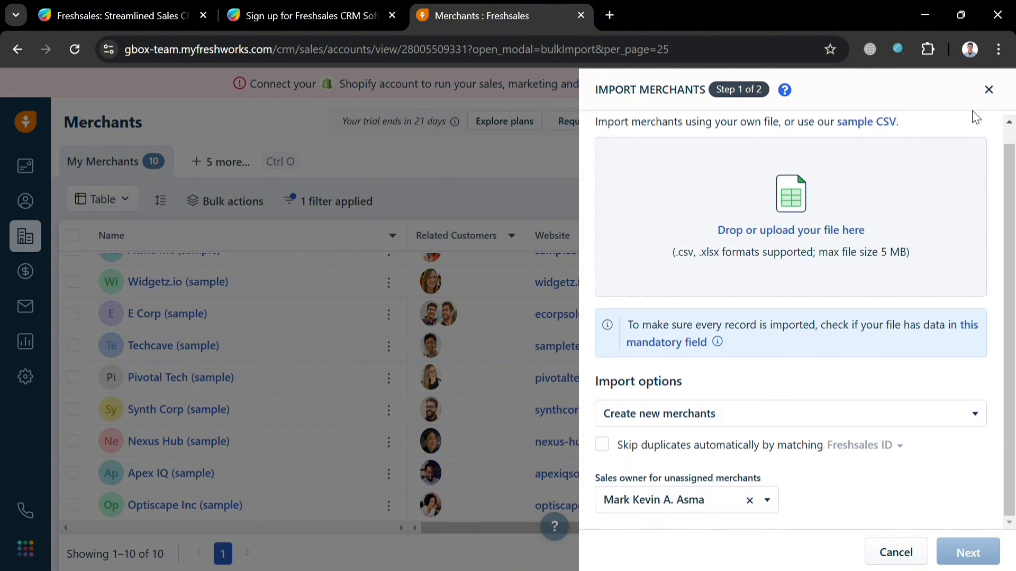
{"action": "left_click", "coordinate": [988, 89]}
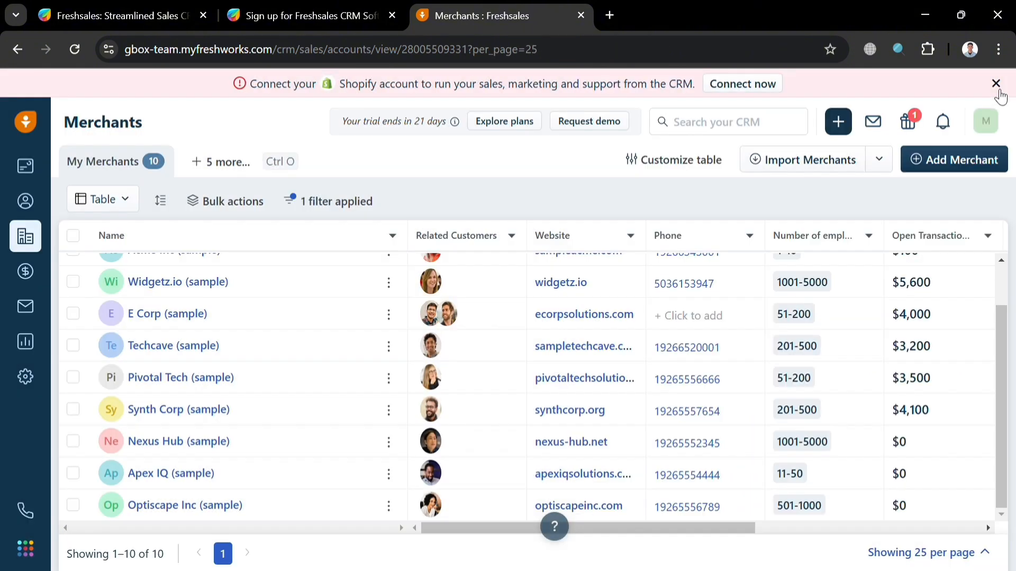
{"action": "left_click", "coordinate": [977, 161]}
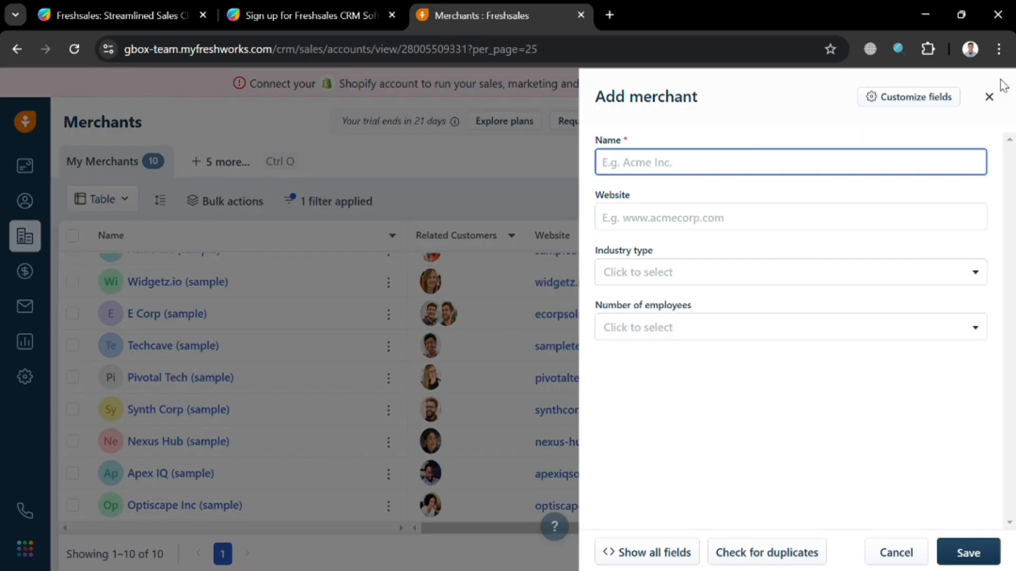
{"action": "left_click", "coordinate": [989, 97]}
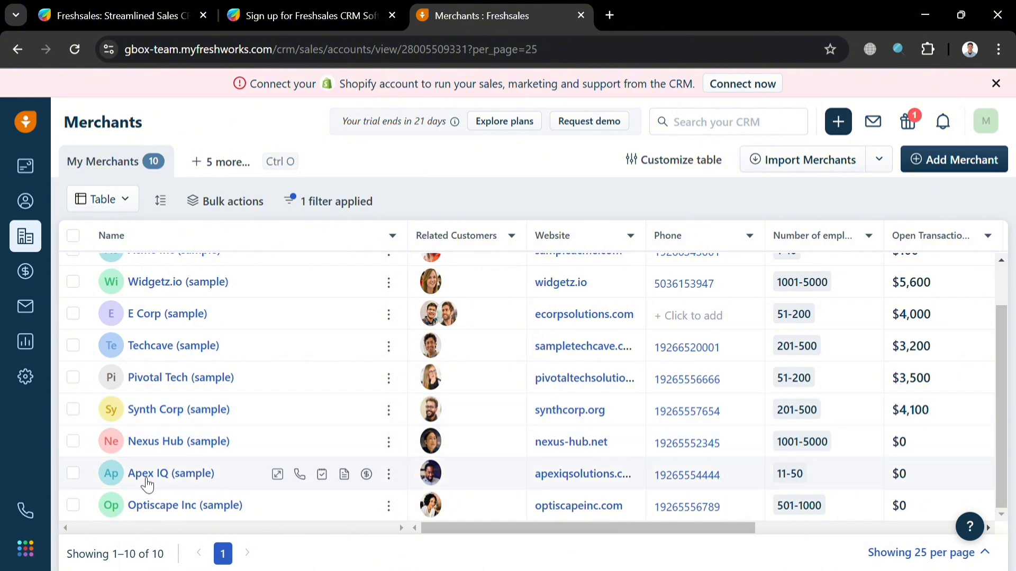
{"action": "scroll", "coordinate": [190, 317], "scroll_direction": "up", "scroll_amount": 1}
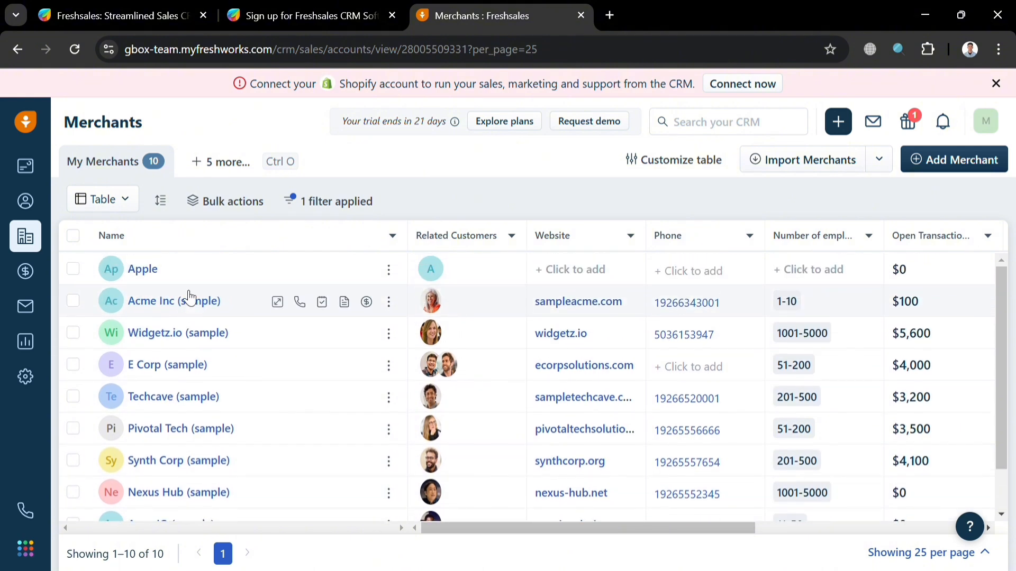
{"action": "left_click", "coordinate": [187, 309]}
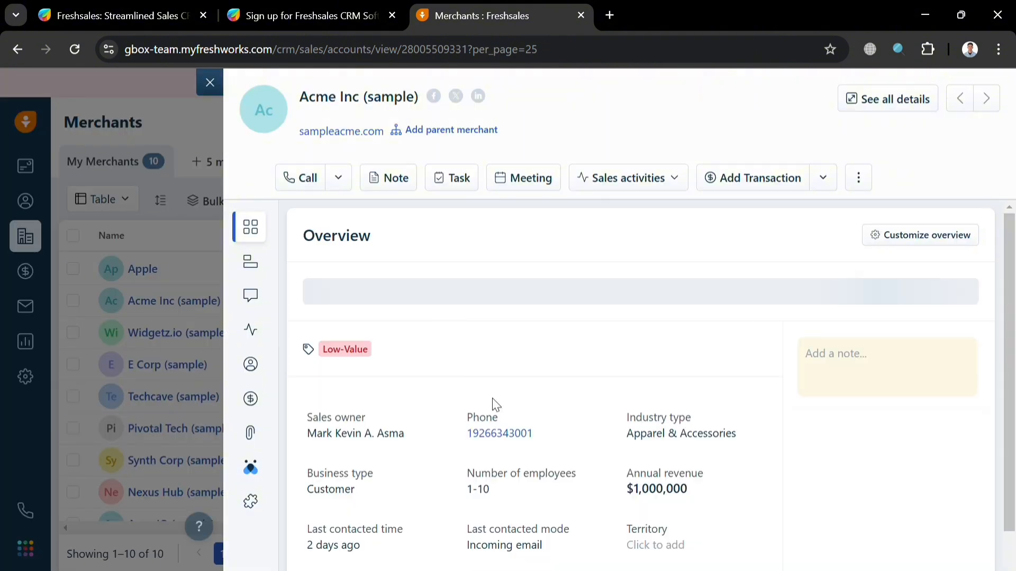
{"action": "scroll", "coordinate": [401, 328], "scroll_direction": "down", "scroll_amount": 5}
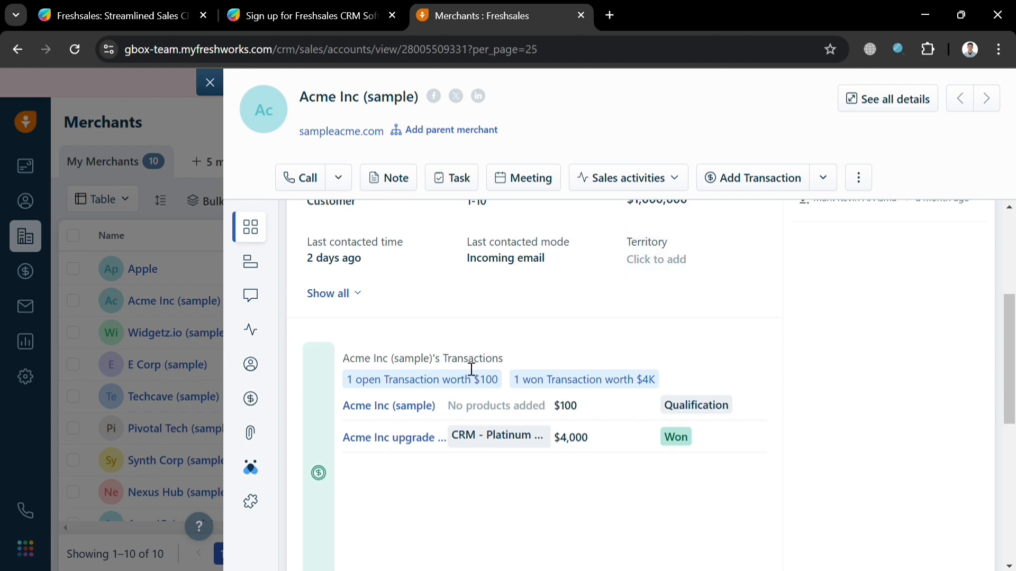
{"action": "mouse_move", "coordinate": [273, 290]}
{"action": "left_click", "coordinate": [288, 268]}
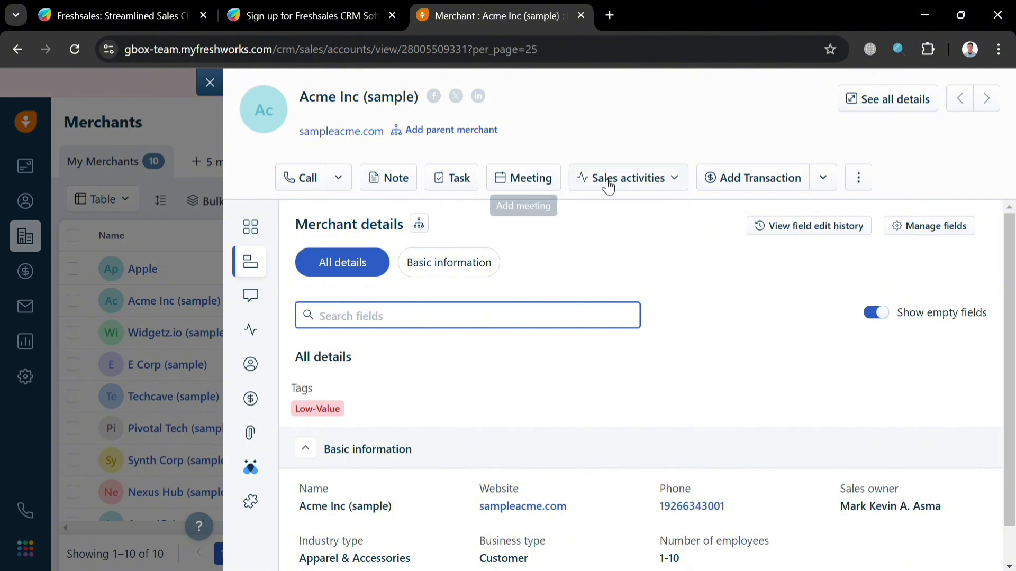
{"action": "left_click", "coordinate": [682, 185]}
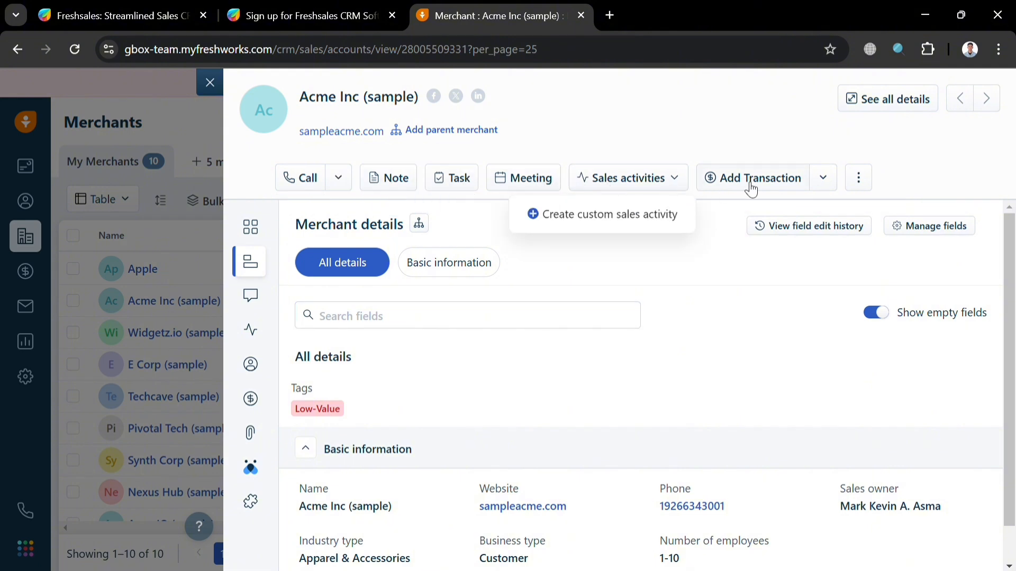
{"action": "left_click", "coordinate": [823, 178]}
{"action": "left_click", "coordinate": [644, 241]}
{"action": "mouse_move", "coordinate": [225, 262]}
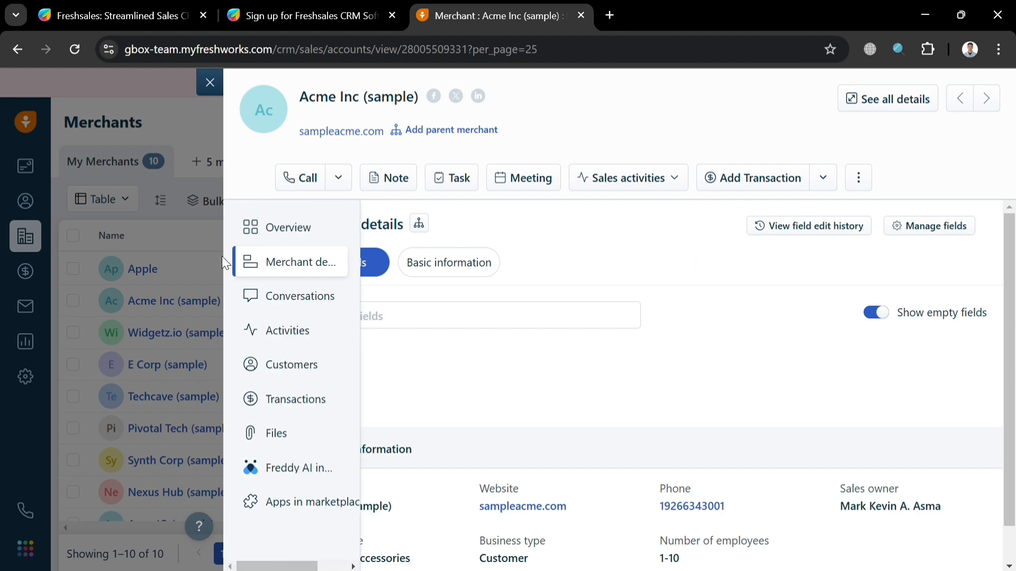
{"action": "left_click", "coordinate": [255, 299]}
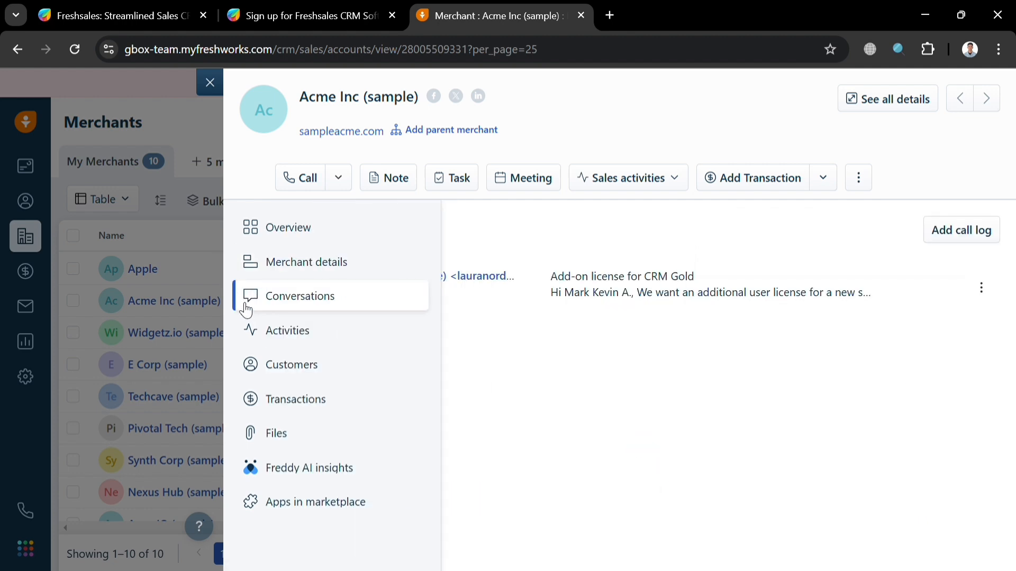
{"action": "left_click", "coordinate": [278, 333]}
{"action": "left_click", "coordinate": [296, 365]}
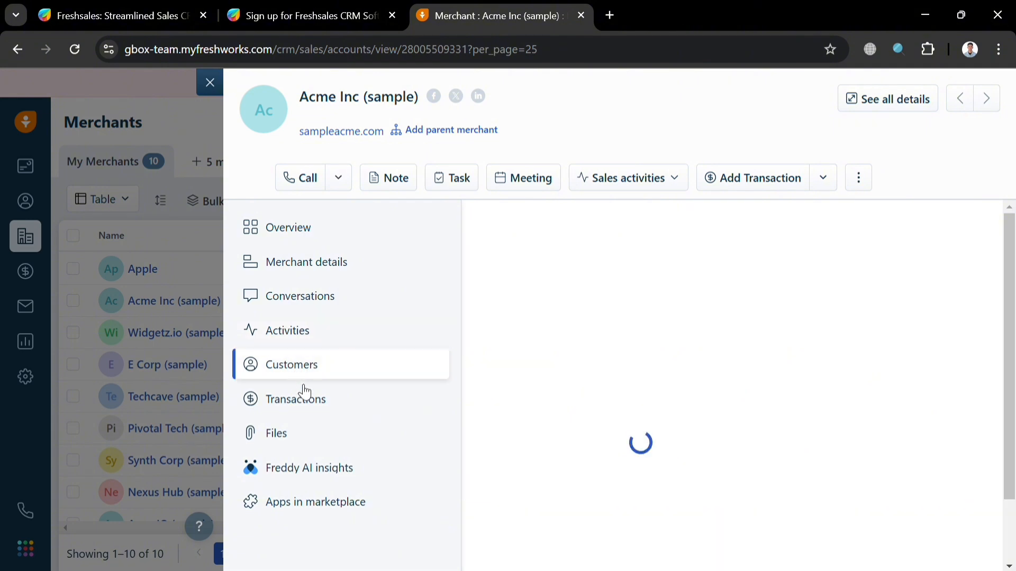
{"action": "left_click", "coordinate": [300, 411]}
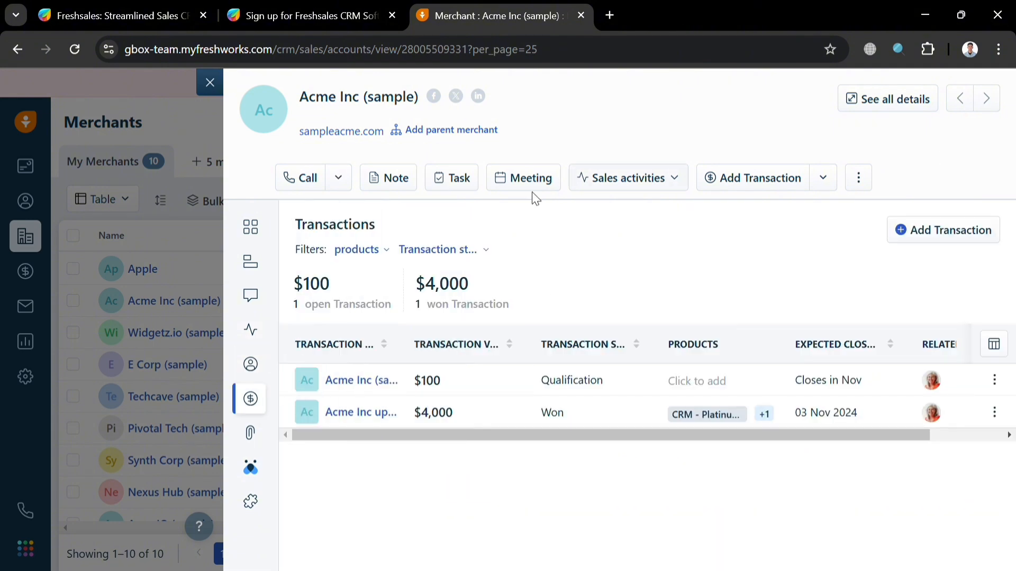
{"action": "left_click", "coordinate": [210, 82]}
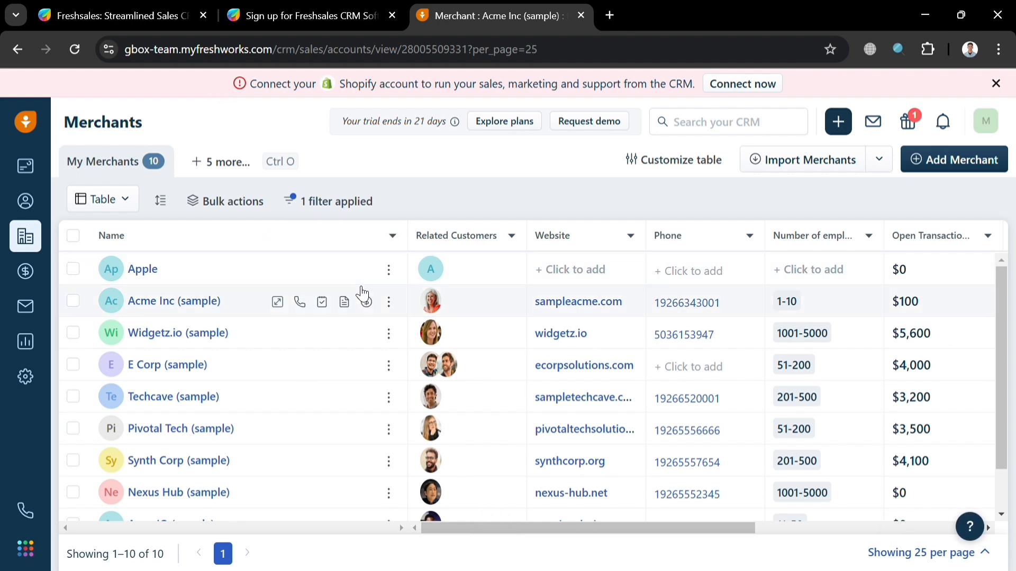
Step: Open the Apple merchant's record from the Merchants table, past Acme Inc's quick edit
{"action": "left_click", "coordinate": [229, 310]}
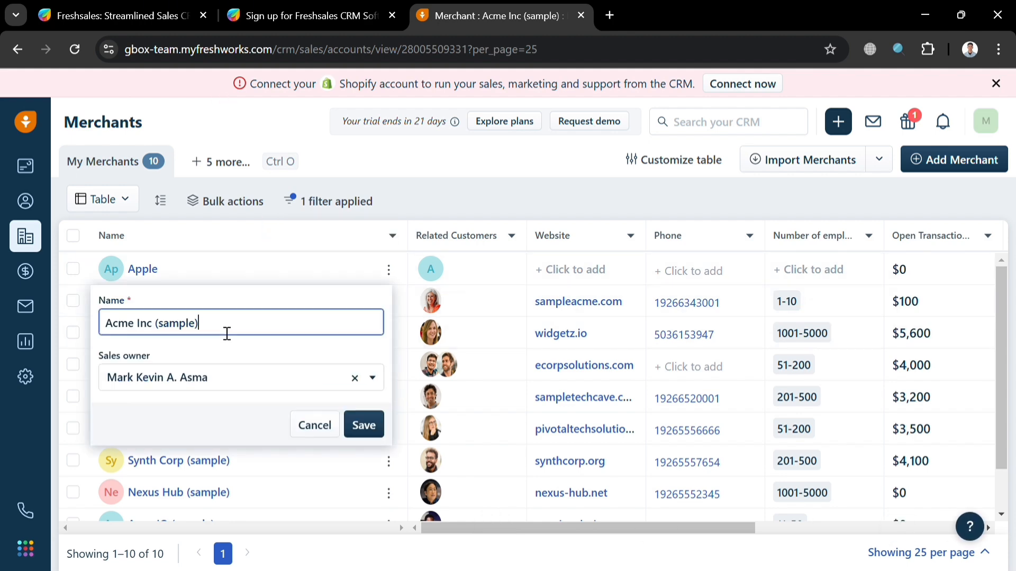
{"action": "left_click", "coordinate": [180, 271]}
{"action": "left_click", "coordinate": [143, 269]}
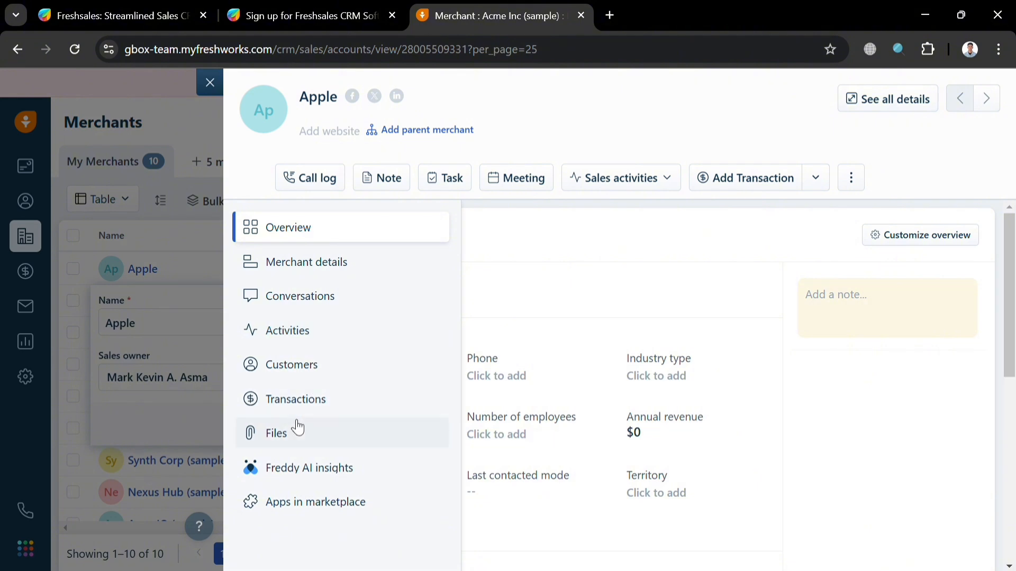
Step: Start a new task for Apple, browse its task types, related records and collaborators, then cancel it
{"action": "left_click", "coordinate": [453, 191]}
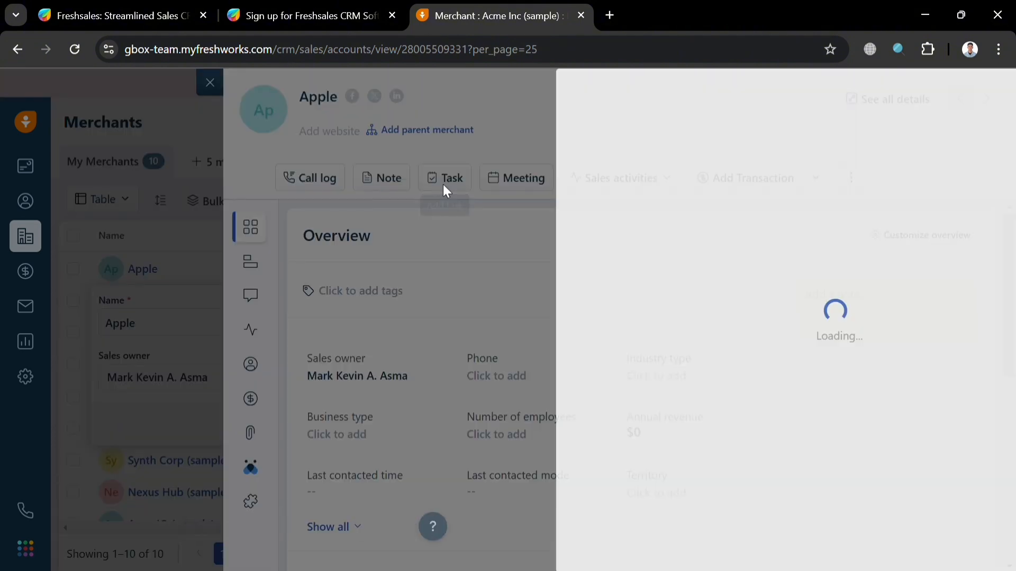
{"action": "left_click", "coordinate": [586, 277]}
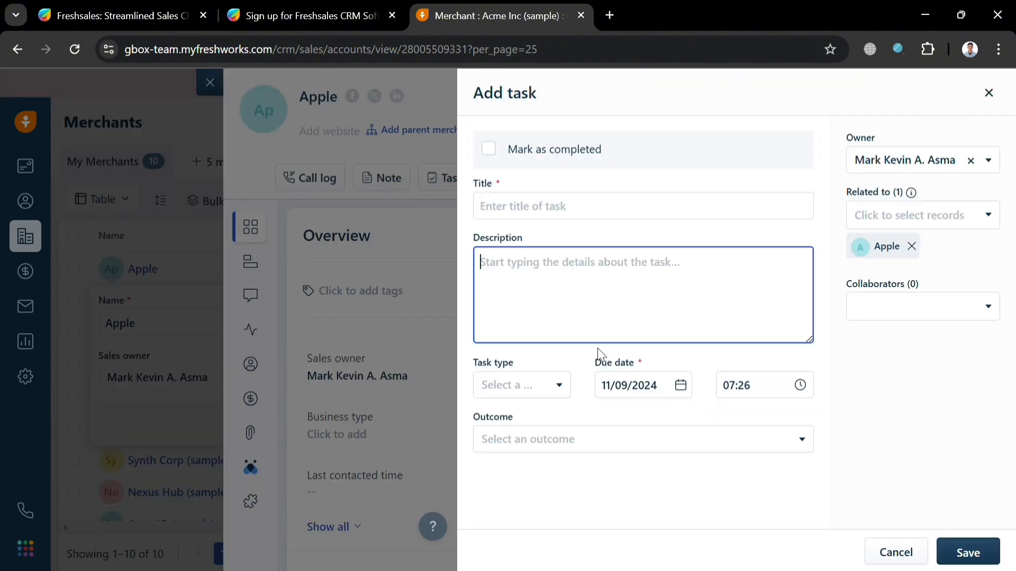
{"action": "left_click", "coordinate": [514, 397]}
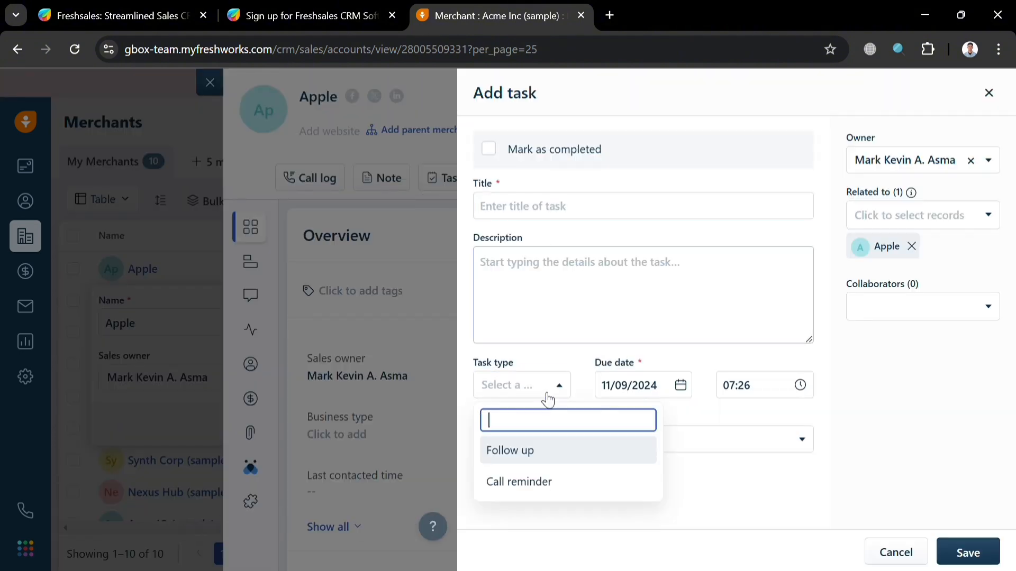
{"action": "left_click", "coordinate": [730, 487]}
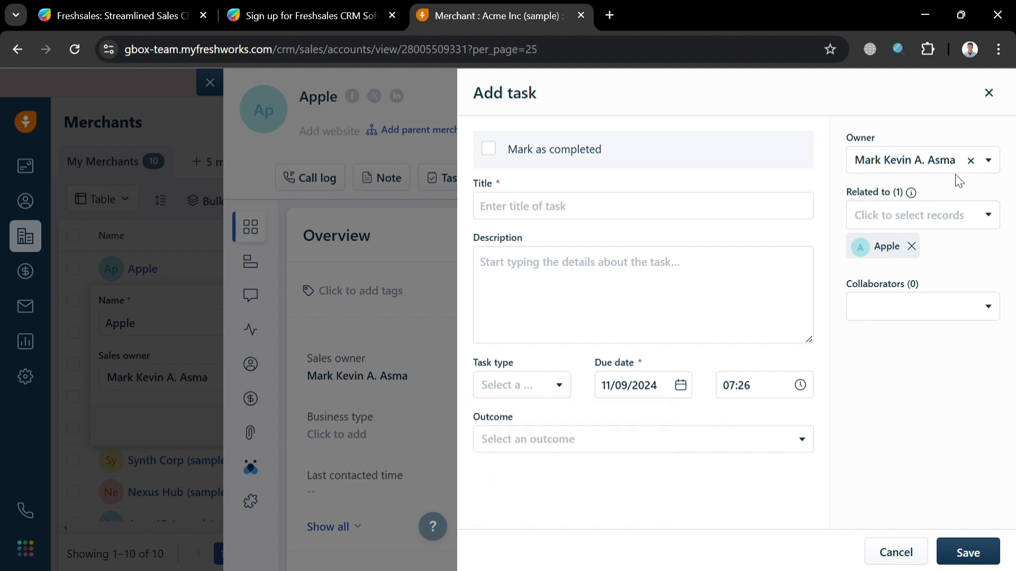
{"action": "left_click", "coordinate": [978, 227]}
{"action": "left_click", "coordinate": [954, 360]}
{"action": "left_click", "coordinate": [955, 325]}
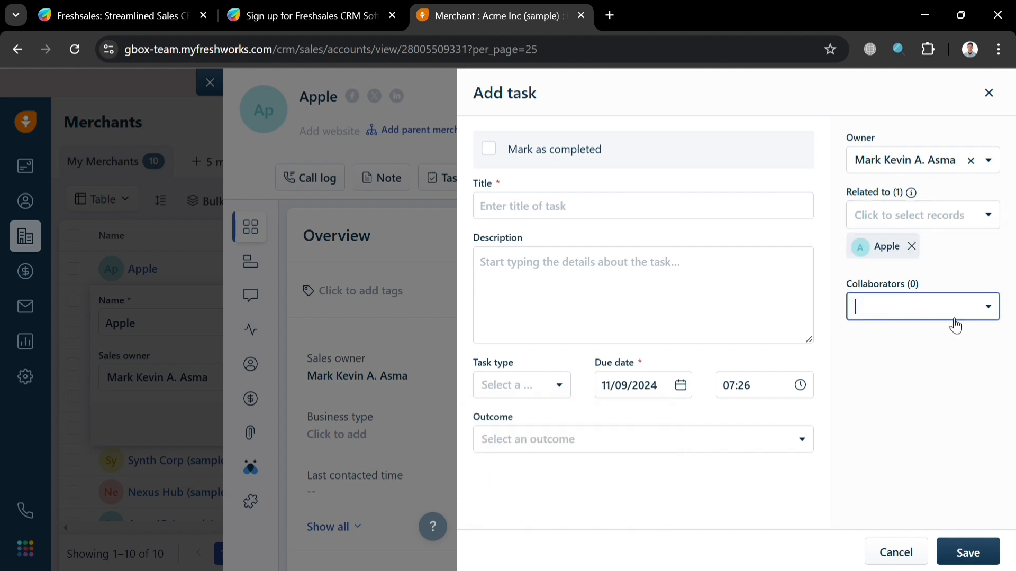
{"action": "left_click", "coordinate": [936, 506]}
{"action": "left_click", "coordinate": [914, 554]}
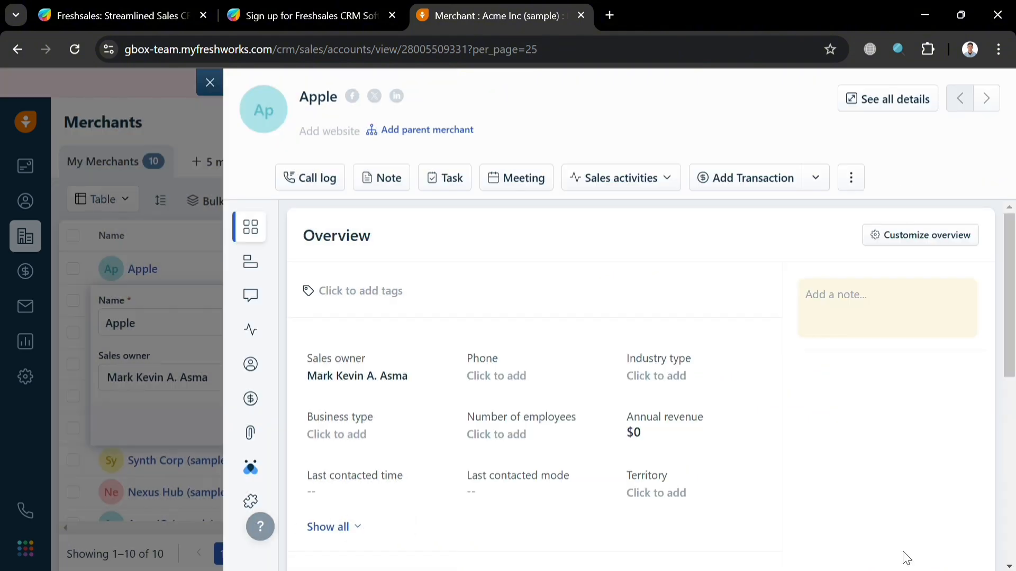
Step: Dismiss Apple's ⋮ actions menu and close the merchant's detail panel
{"action": "left_click", "coordinate": [855, 177]}
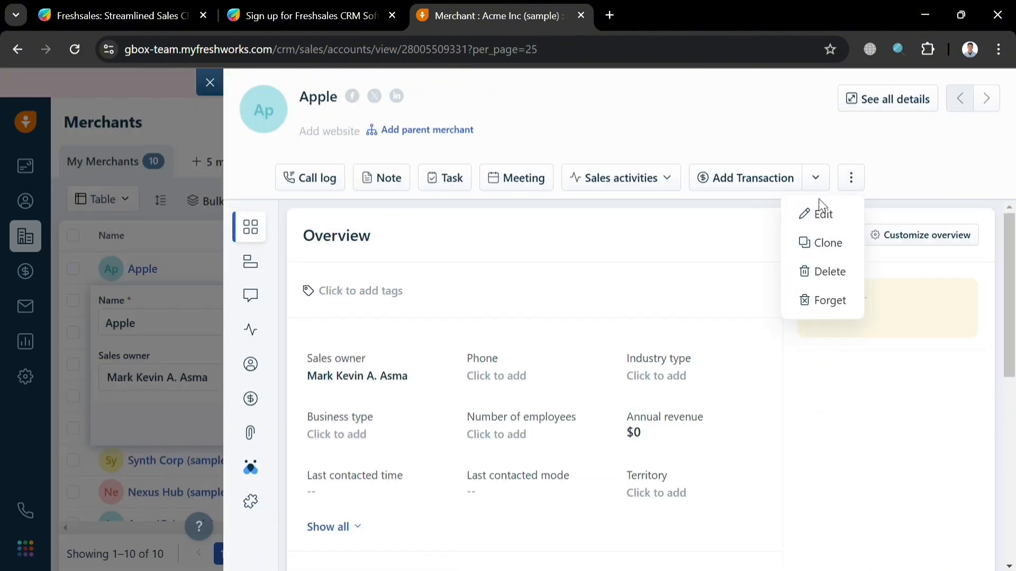
{"action": "left_click", "coordinate": [892, 116]}
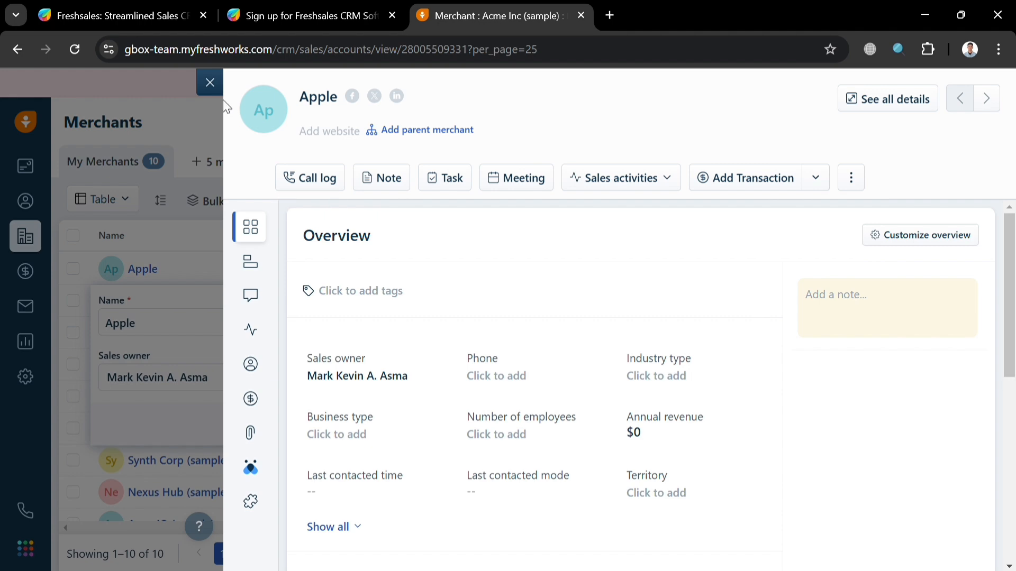
{"action": "left_click", "coordinate": [211, 83]}
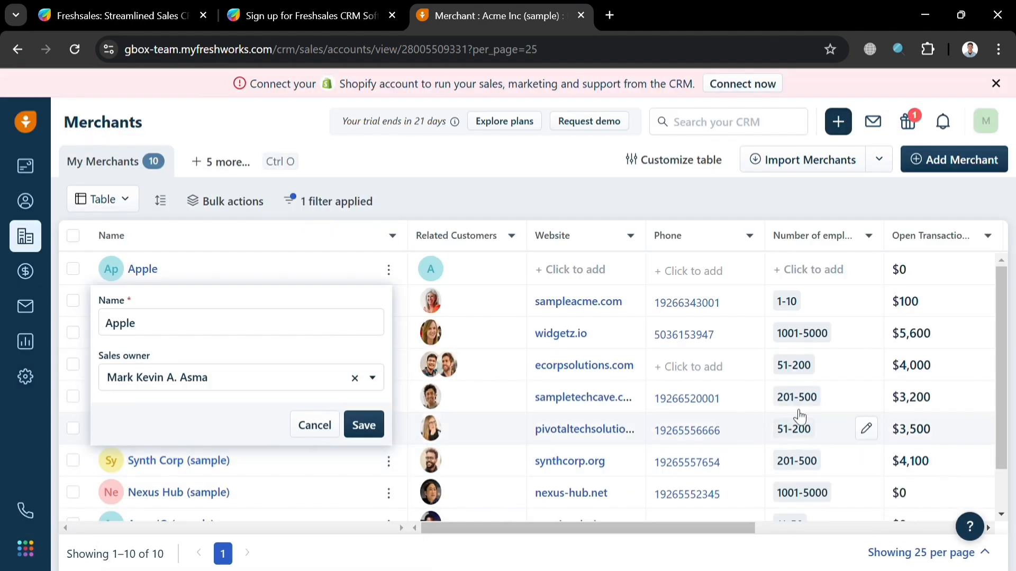
{"action": "scroll", "coordinate": [746, 389], "scroll_direction": "down", "scroll_amount": 1}
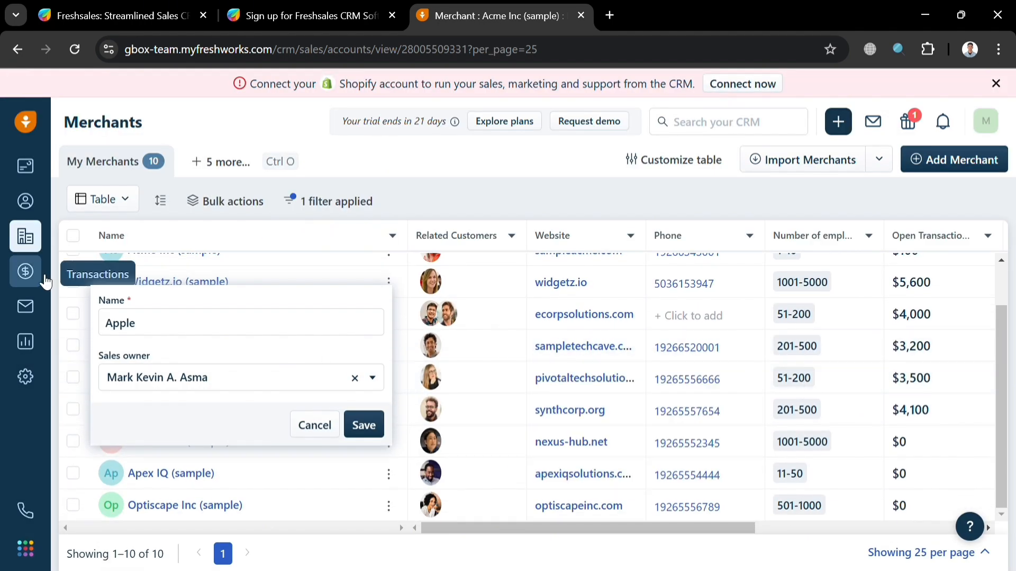
{"action": "left_click", "coordinate": [254, 163]}
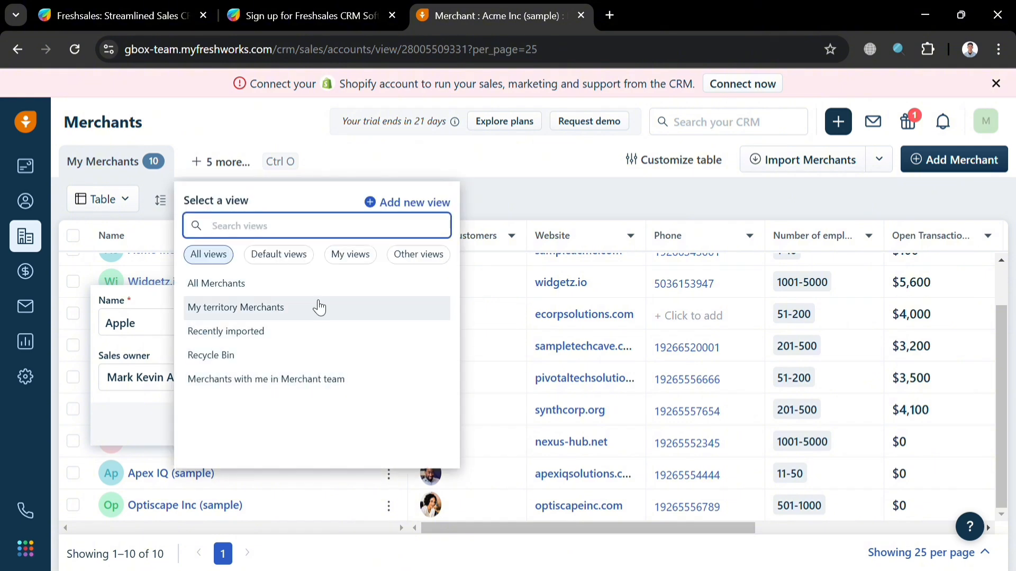
{"action": "left_click", "coordinate": [617, 214]}
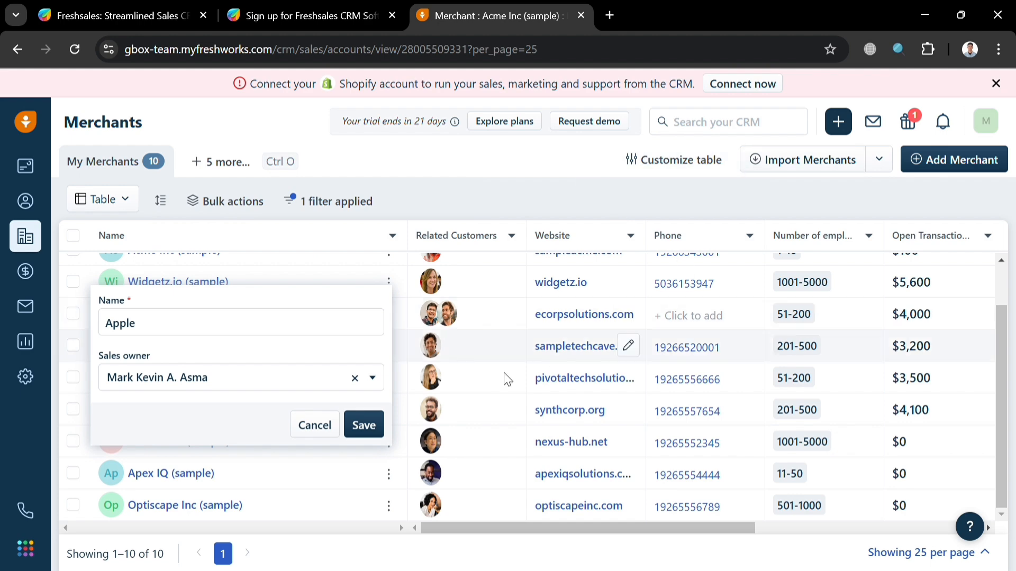
Step: Open the Transactions pipeline, close the Deals tour popup, and scroll across the stages board
{"action": "left_click", "coordinate": [27, 274]}
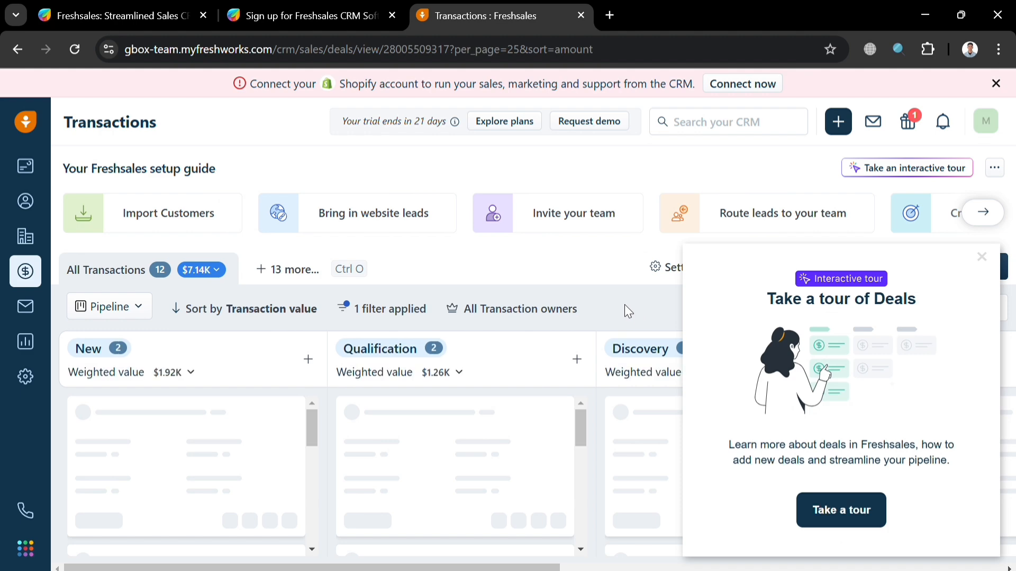
{"action": "left_click", "coordinate": [981, 257]}
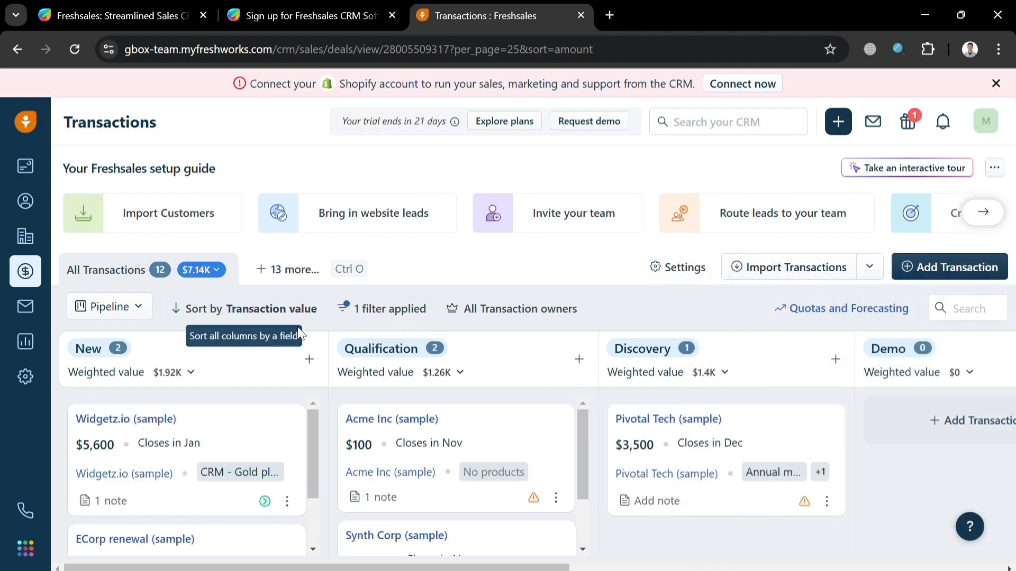
{"action": "scroll", "coordinate": [223, 424], "scroll_direction": "down", "scroll_amount": 2}
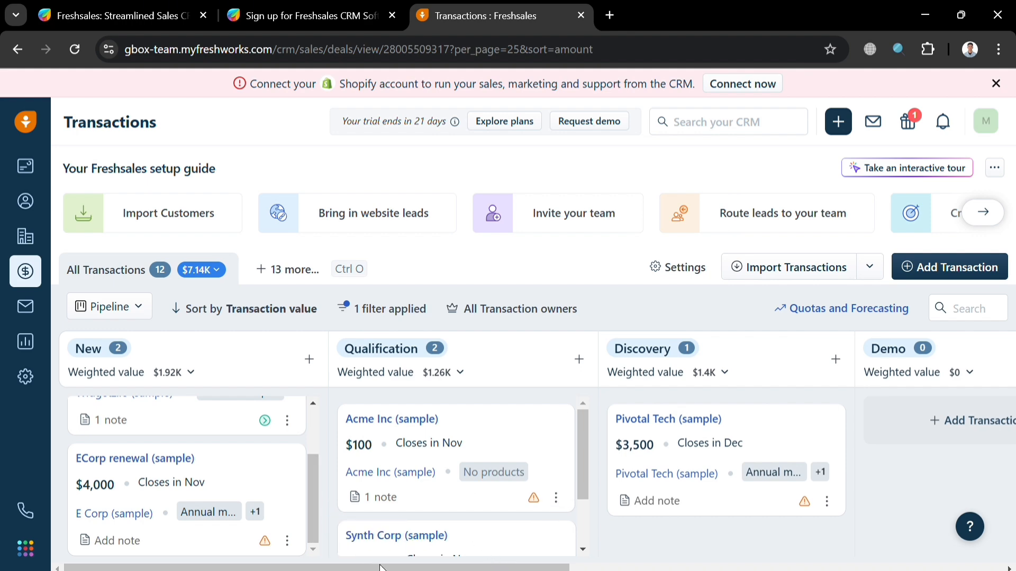
{"action": "left_click_drag", "start_coordinate": [378, 567], "coordinate": [907, 511]}
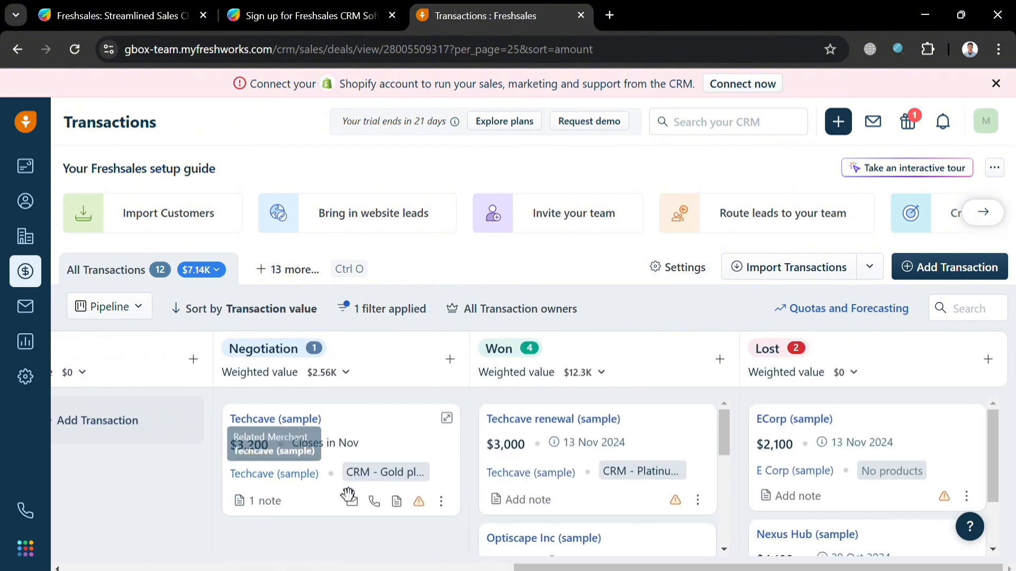
{"action": "left_click_drag", "start_coordinate": [727, 568], "coordinate": [380, 568]}
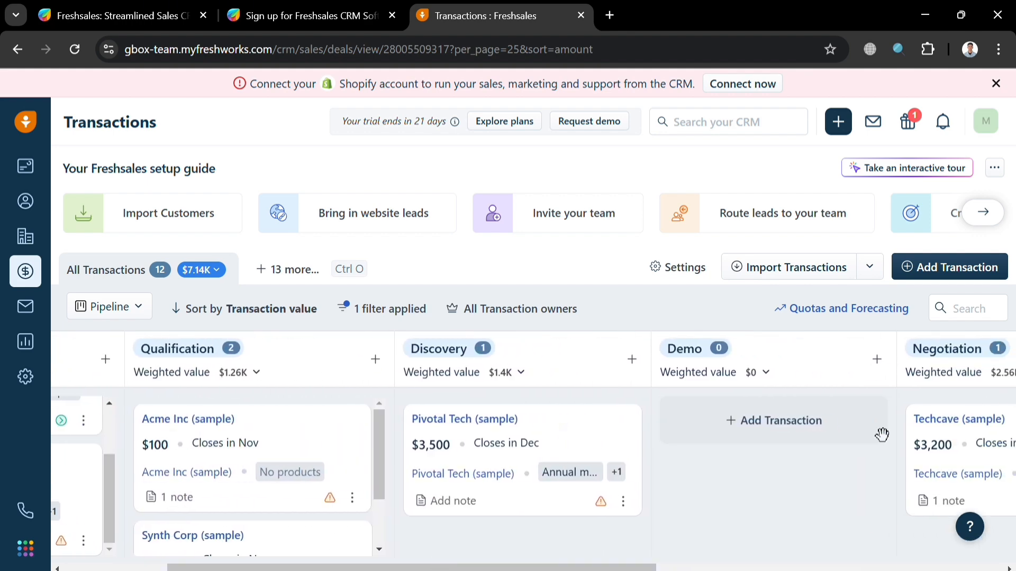
{"action": "left_click", "coordinate": [821, 438]}
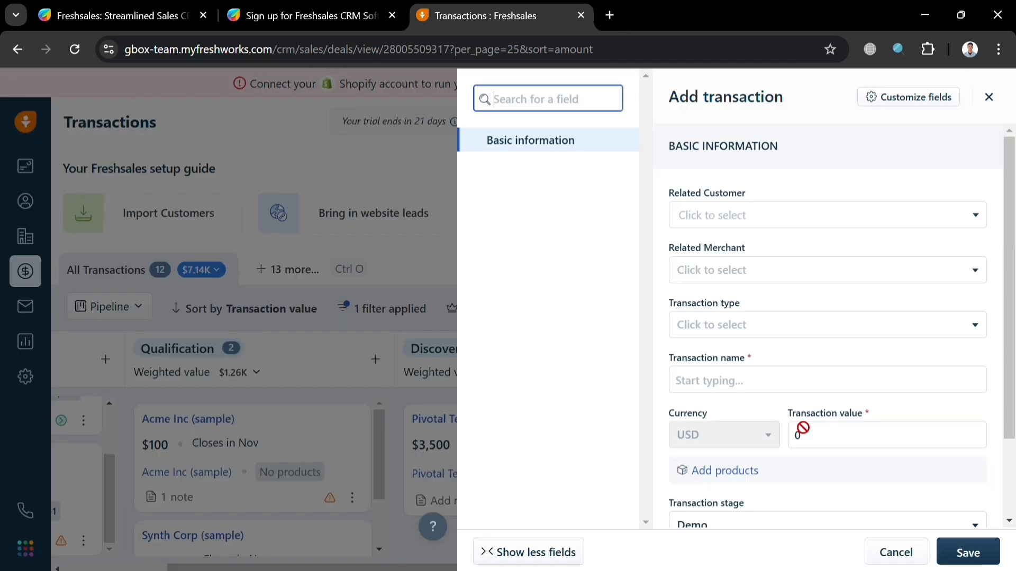
{"action": "left_click", "coordinate": [808, 222]}
{"action": "left_click", "coordinate": [573, 292]}
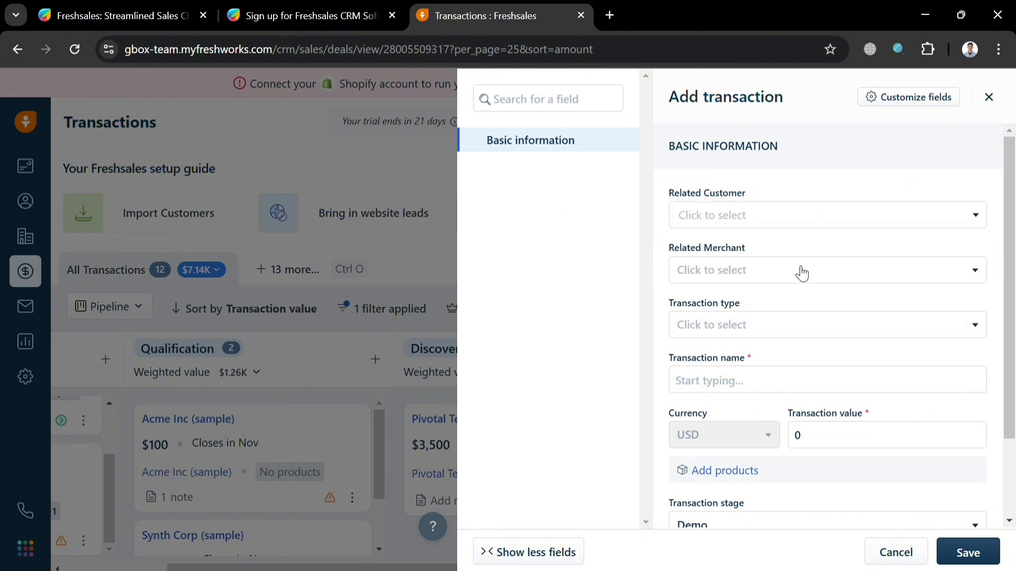
{"action": "scroll", "coordinate": [805, 329], "scroll_direction": "down", "scroll_amount": 2}
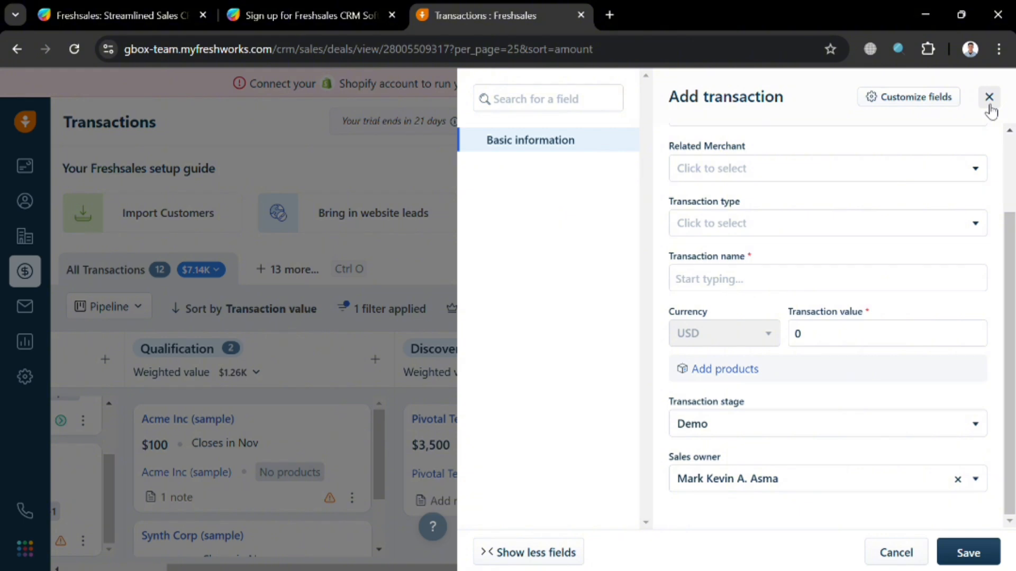
{"action": "left_click", "coordinate": [956, 103]}
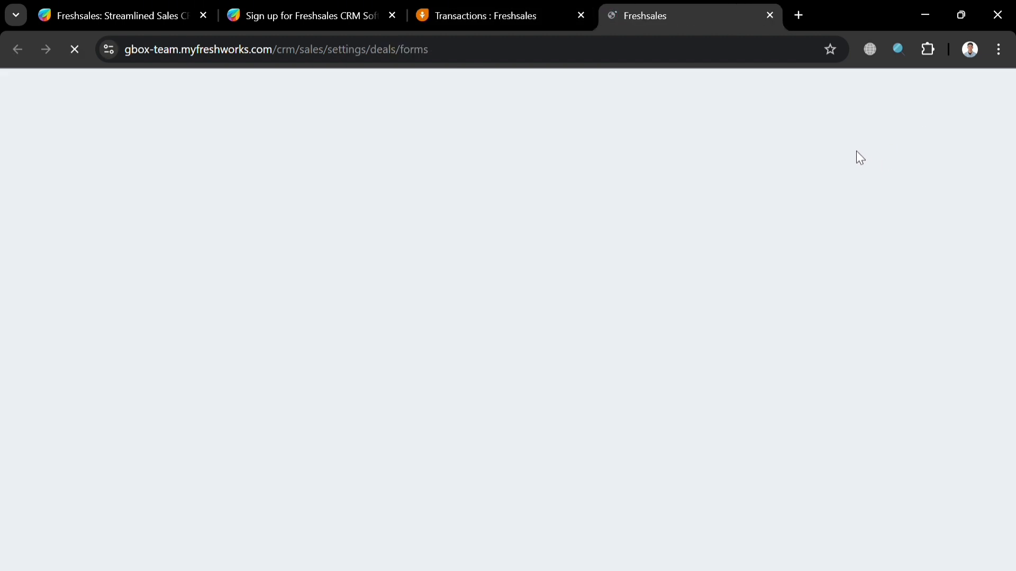
{"action": "key", "text": "ctrl+shift+Tab"}
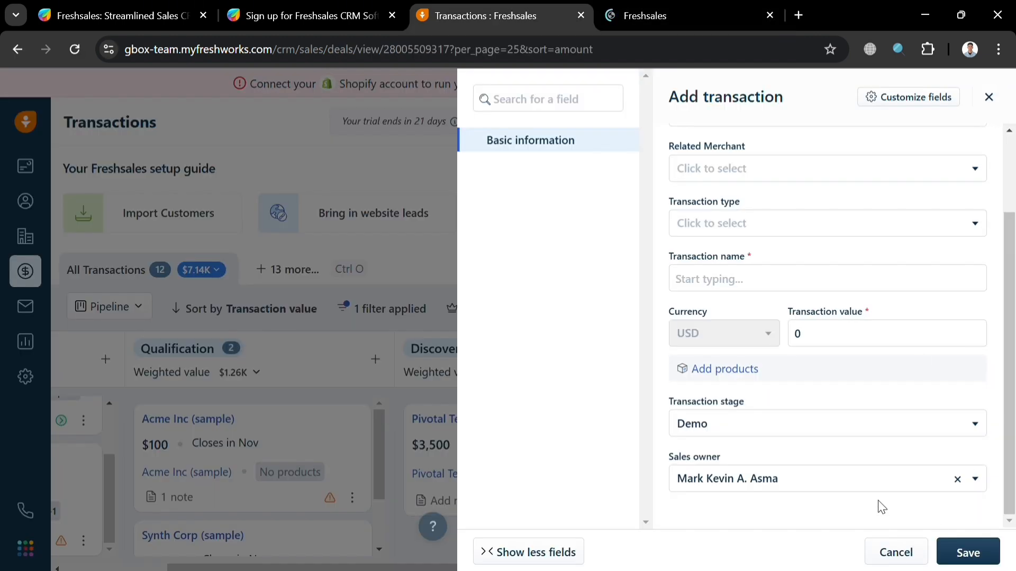
{"action": "left_click", "coordinate": [957, 479]}
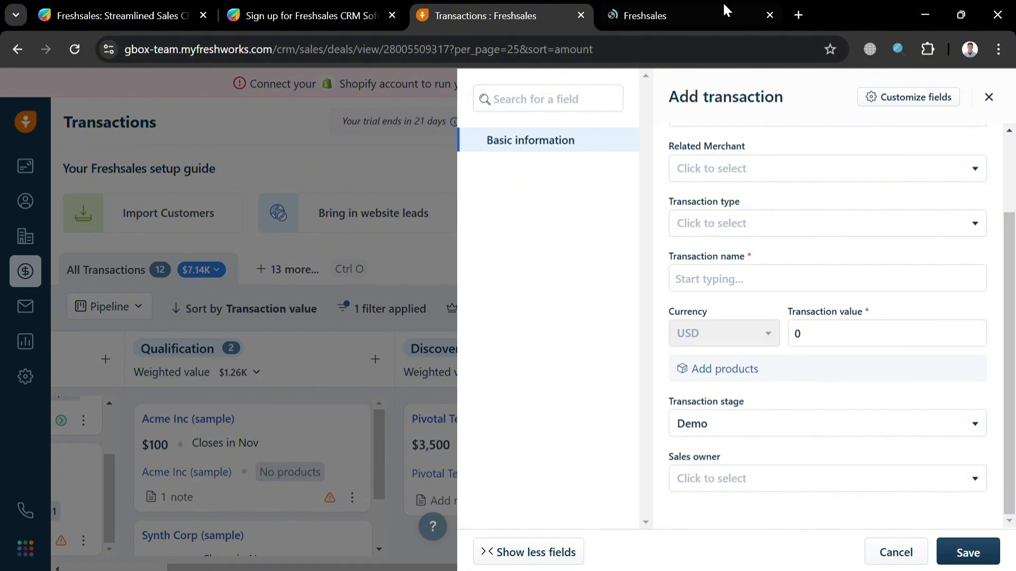
{"action": "left_click", "coordinate": [999, 95]}
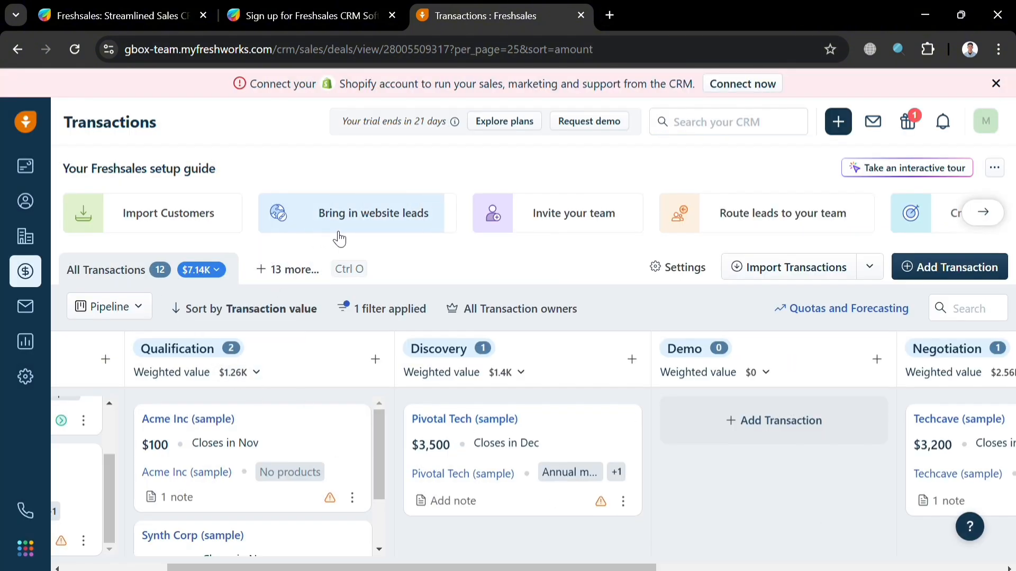
{"action": "left_click", "coordinate": [538, 229]}
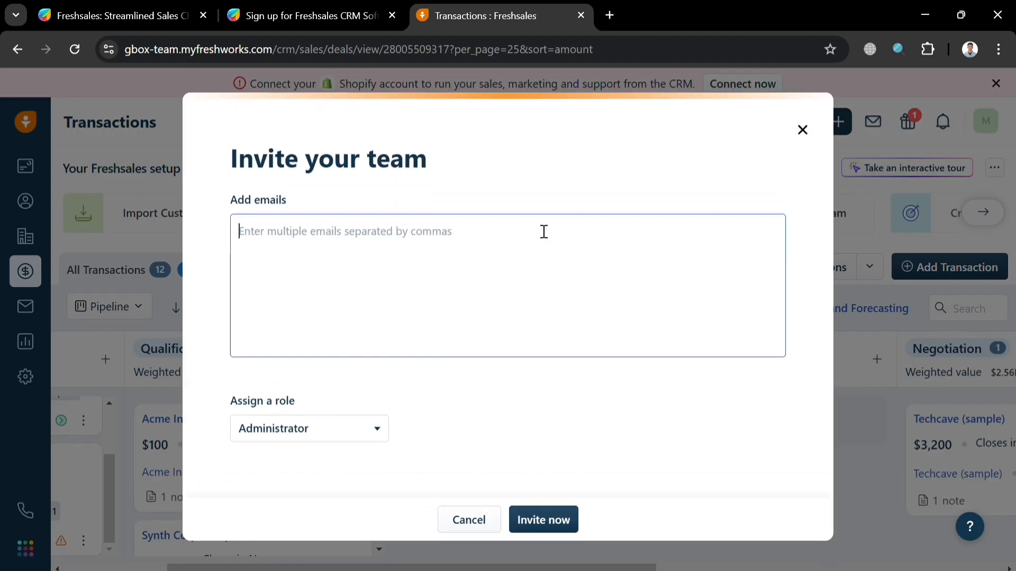
{"action": "left_click", "coordinate": [332, 431]}
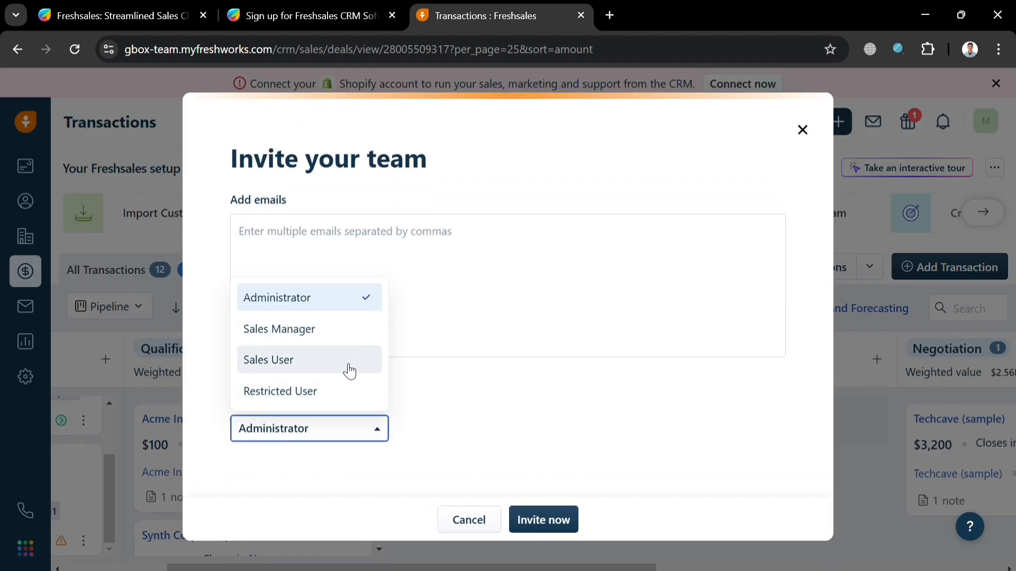
{"action": "left_click", "coordinate": [517, 457]}
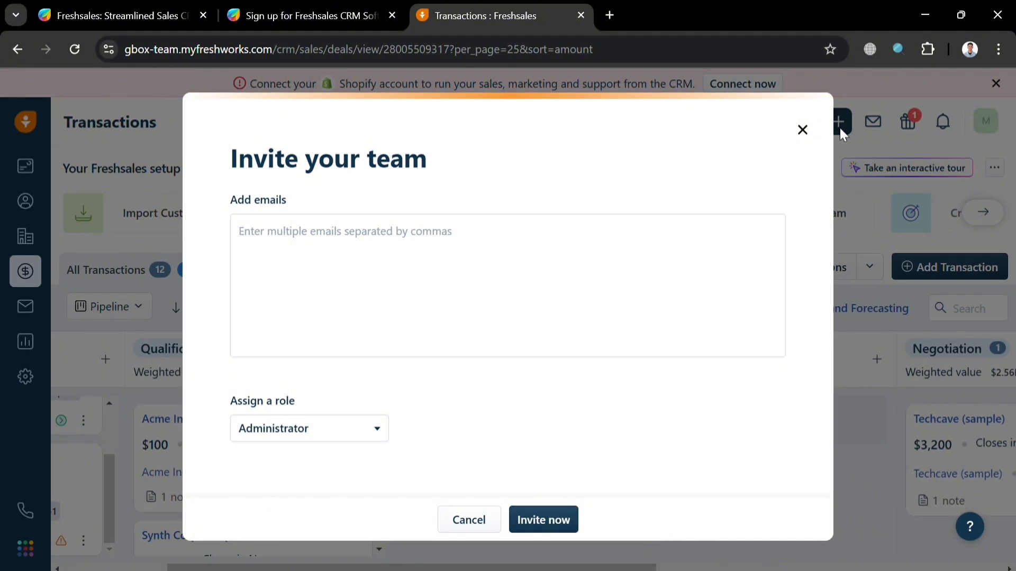
{"action": "left_click", "coordinate": [802, 130]}
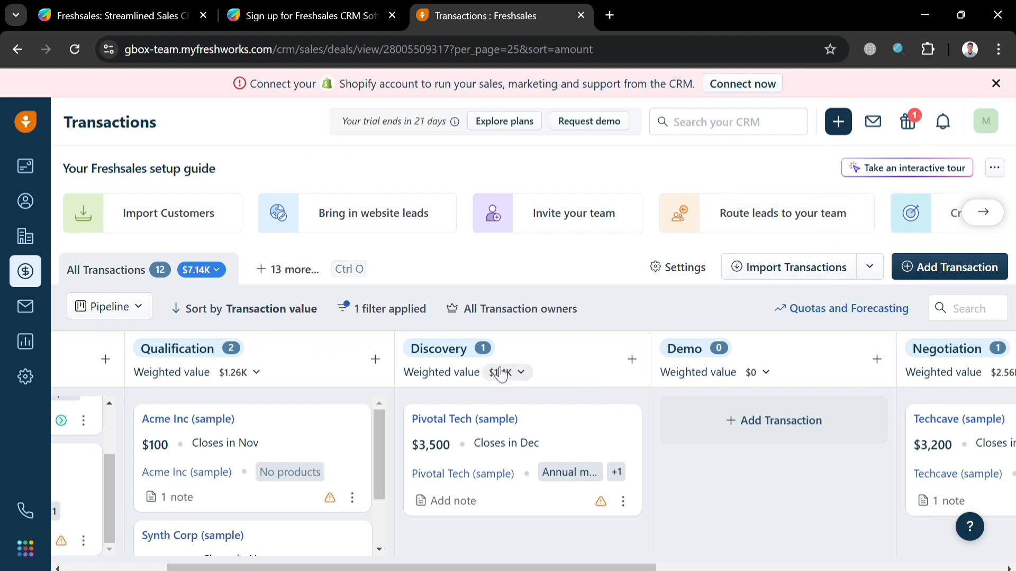
Step: Drag the Pivotal Tech deal into the Negotiation stage, then switch to the Conversations email page
{"action": "left_click_drag", "start_coordinate": [499, 472], "coordinate": [642, 460]}
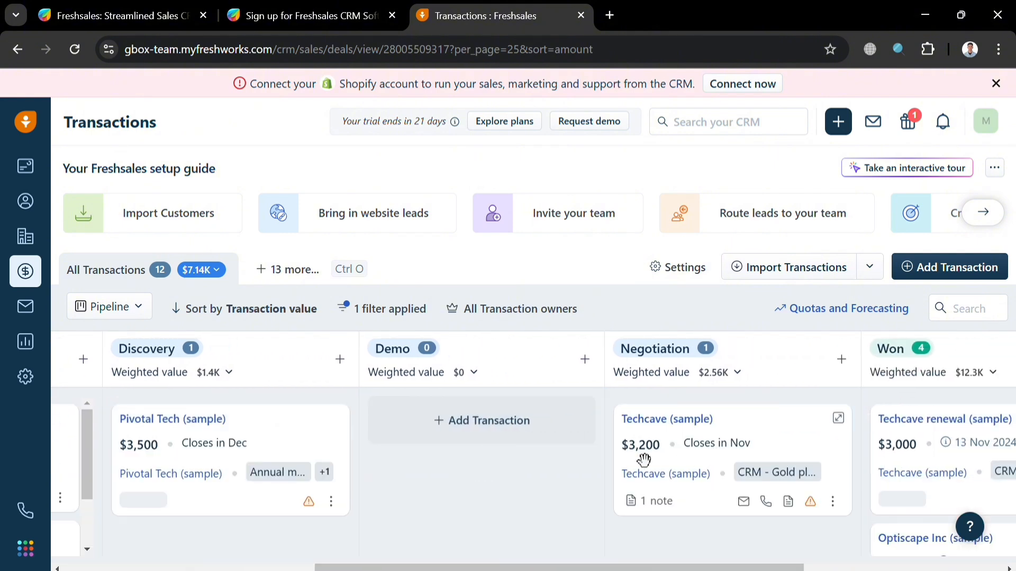
{"action": "left_click_drag", "start_coordinate": [315, 446], "coordinate": [424, 485]}
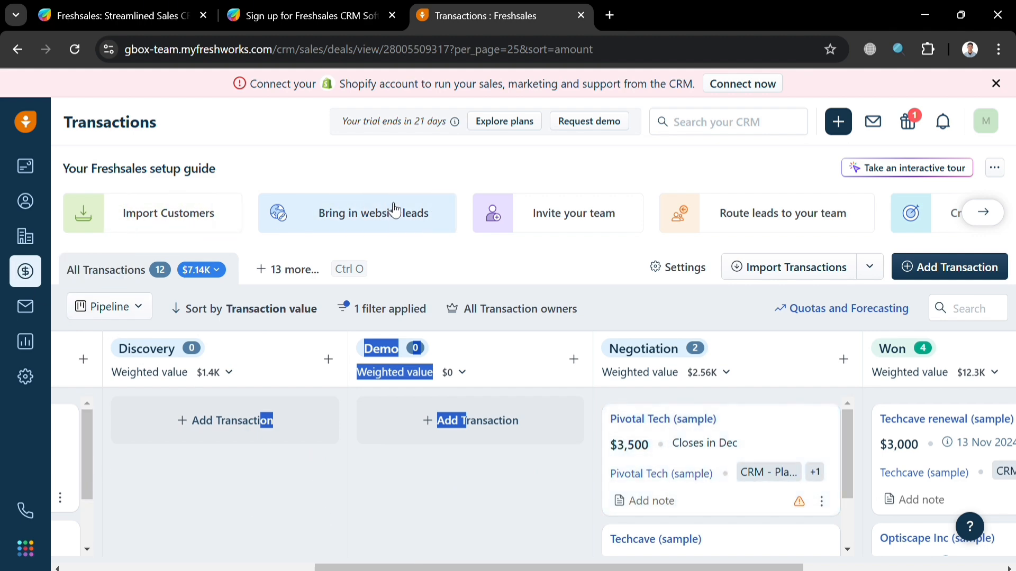
{"action": "left_click", "coordinate": [35, 309]}
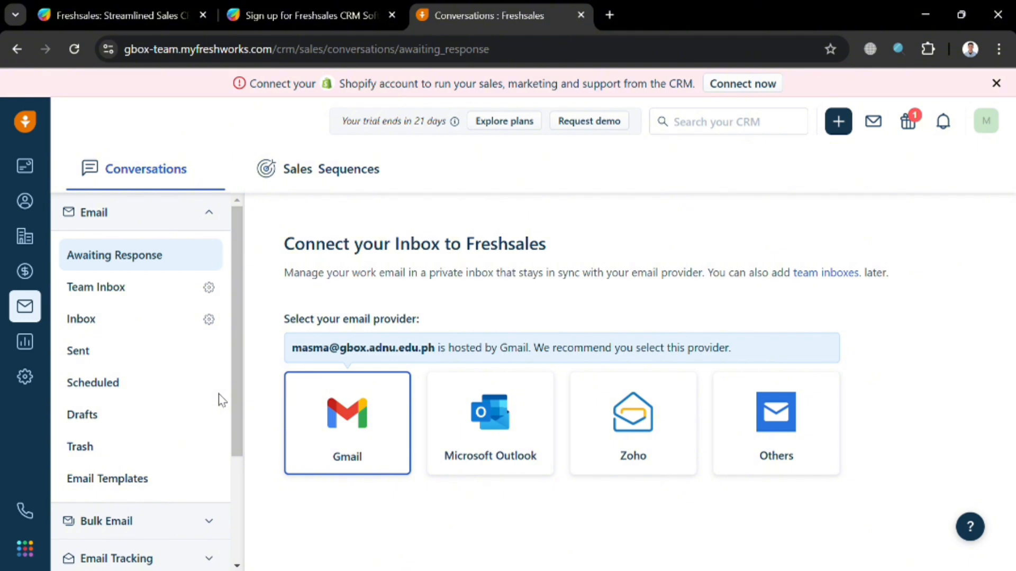
Step: Open the email inbox and view the list of sent emails
{"action": "scroll", "coordinate": [211, 394], "scroll_direction": "down", "scroll_amount": 2}
{"action": "left_click", "coordinate": [123, 235]}
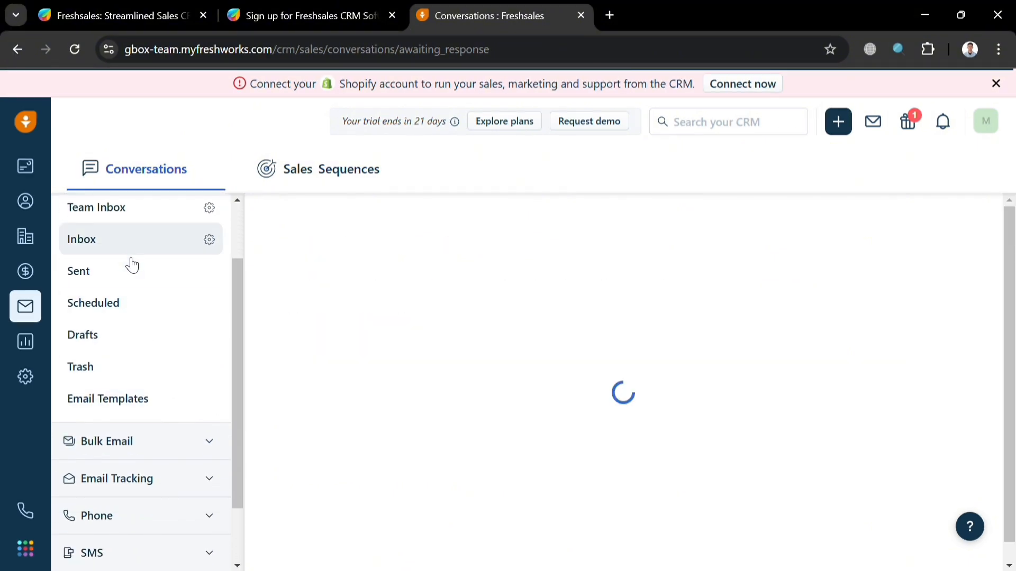
{"action": "left_click", "coordinate": [130, 275]}
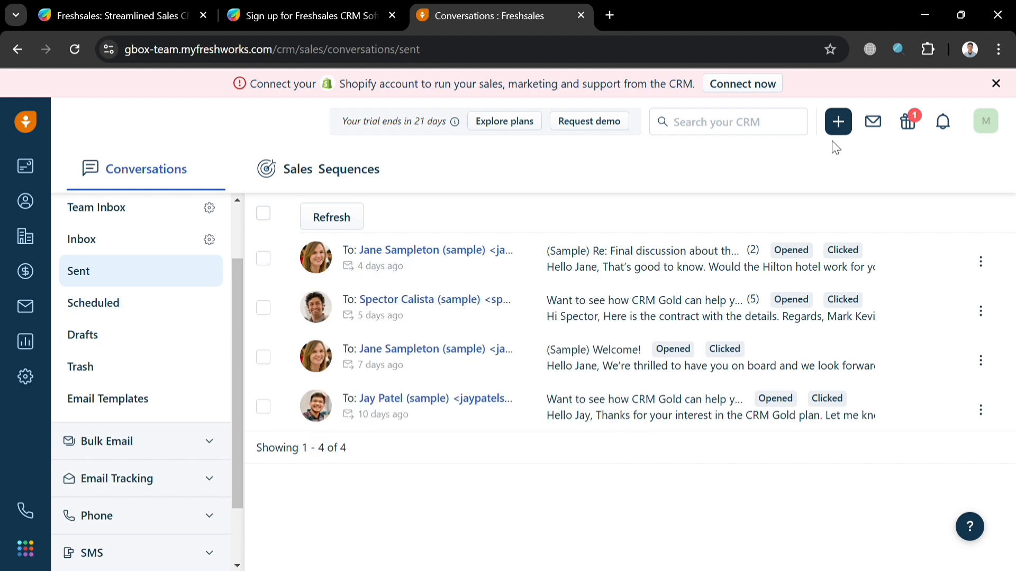
Step: Open and close the + quick-create menu twice without creating a record
{"action": "left_click", "coordinate": [838, 123]}
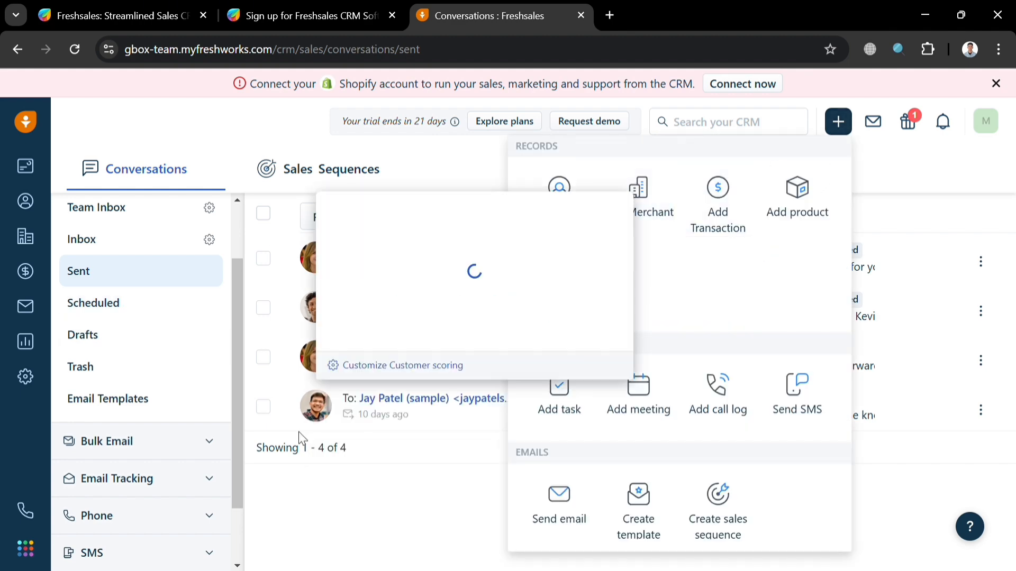
{"action": "left_click", "coordinate": [346, 516]}
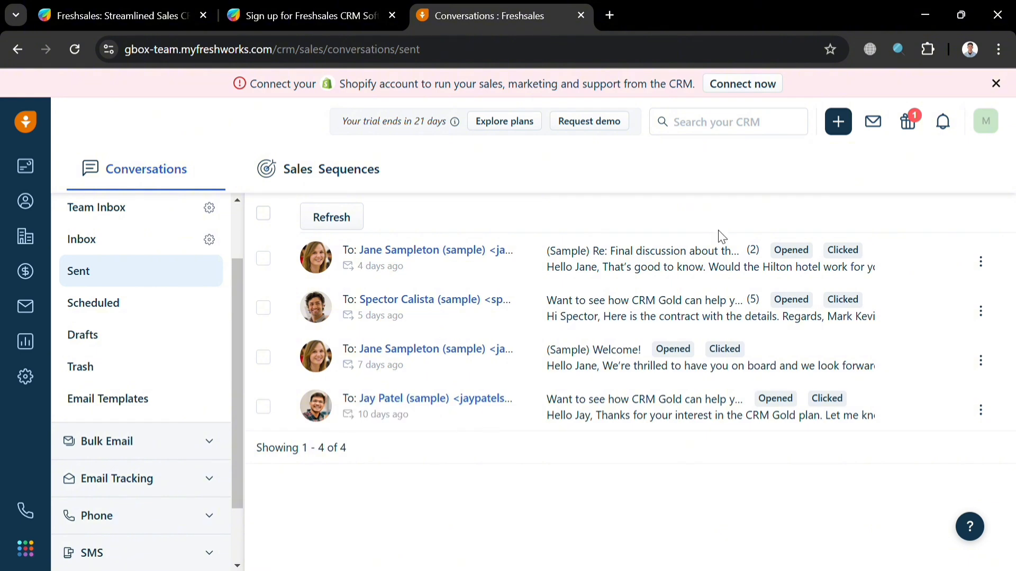
{"action": "left_click", "coordinate": [836, 128]}
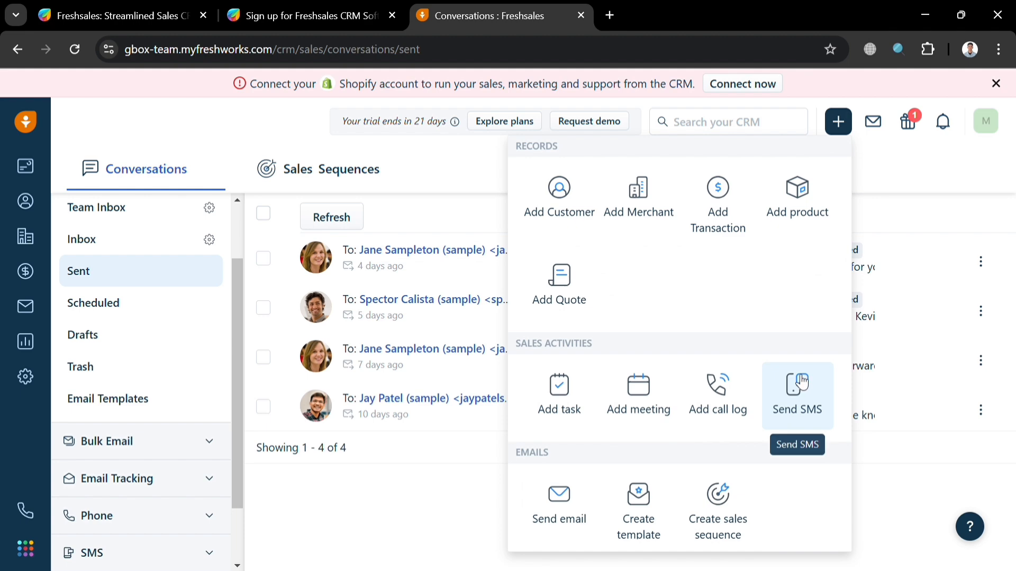
{"action": "left_click", "coordinate": [378, 535]}
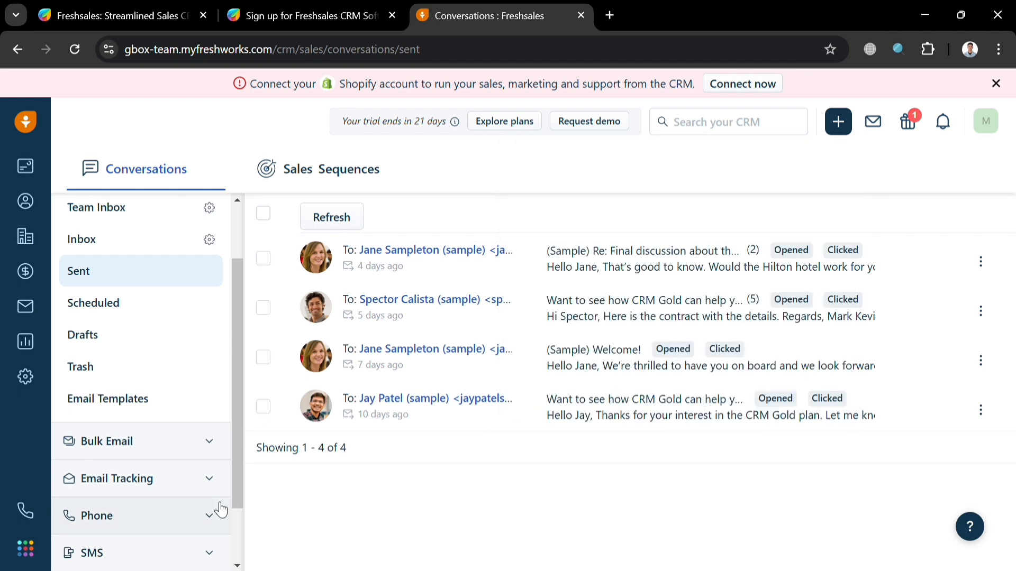
Step: Expand the Bulk Email and Chat sidebar sections, then go to the Analytics reports
{"action": "left_click", "coordinate": [159, 448]}
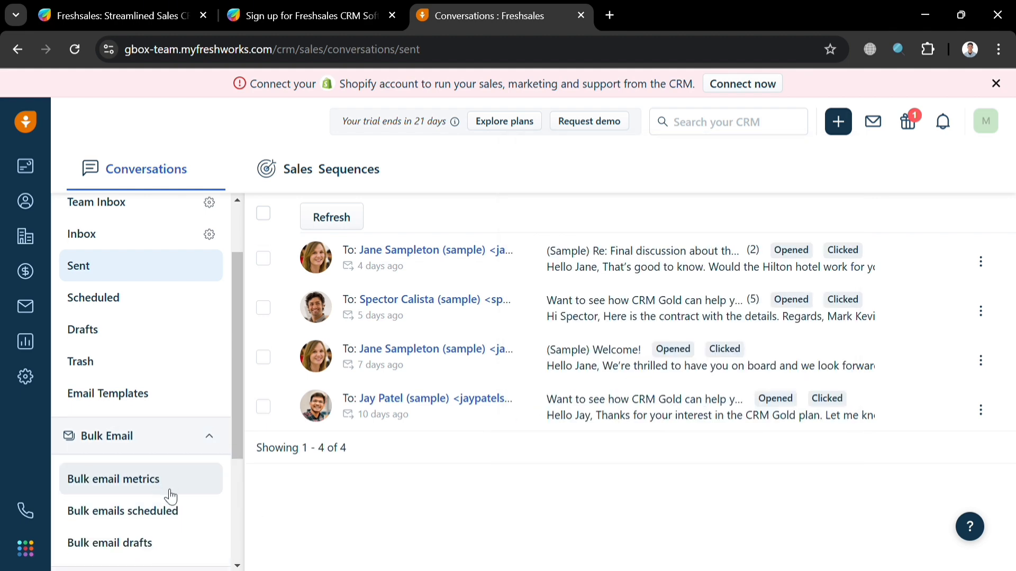
{"action": "scroll", "coordinate": [168, 494], "scroll_direction": "down", "scroll_amount": 3}
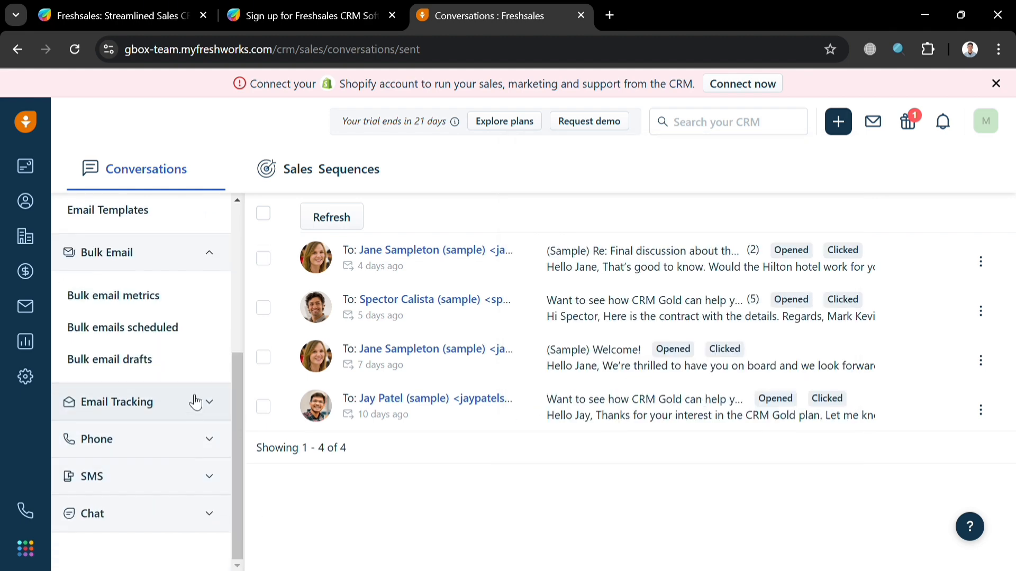
{"action": "left_click", "coordinate": [170, 514]}
{"action": "scroll", "coordinate": [168, 495], "scroll_direction": "up", "scroll_amount": 1}
{"action": "scroll", "coordinate": [168, 494], "scroll_direction": "down", "scroll_amount": 1}
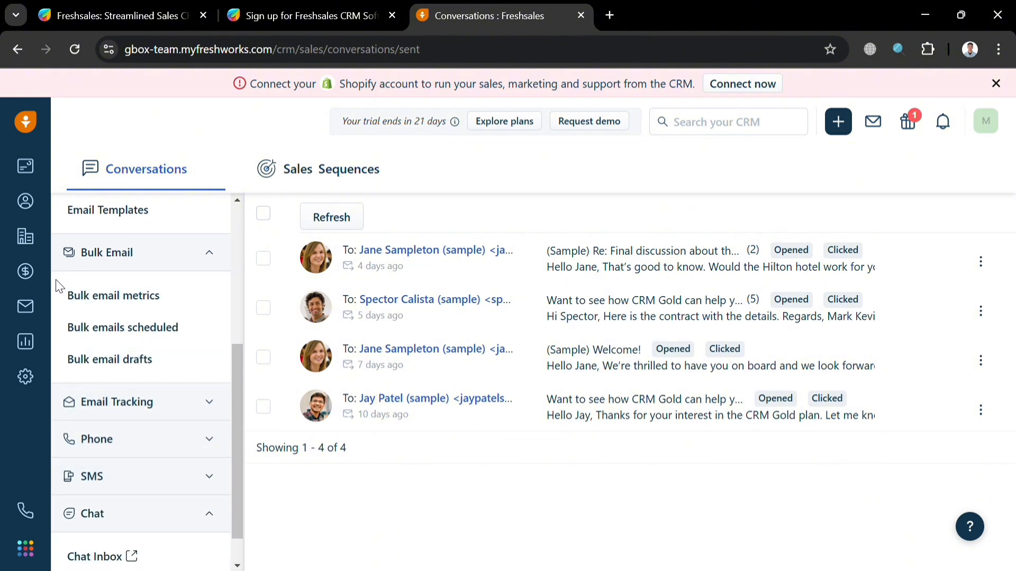
{"action": "left_click", "coordinate": [26, 341]}
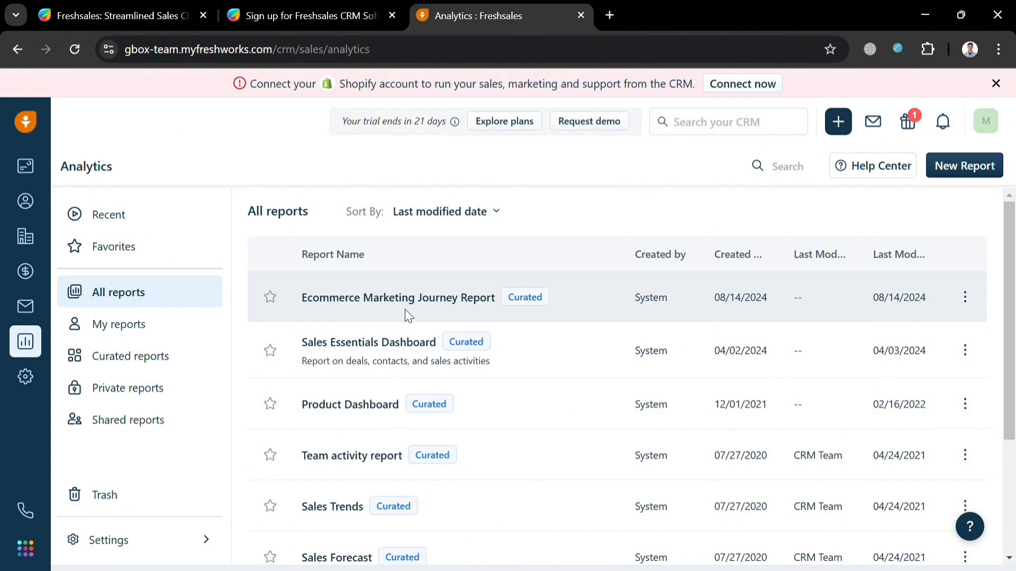
{"action": "left_click", "coordinate": [405, 310]}
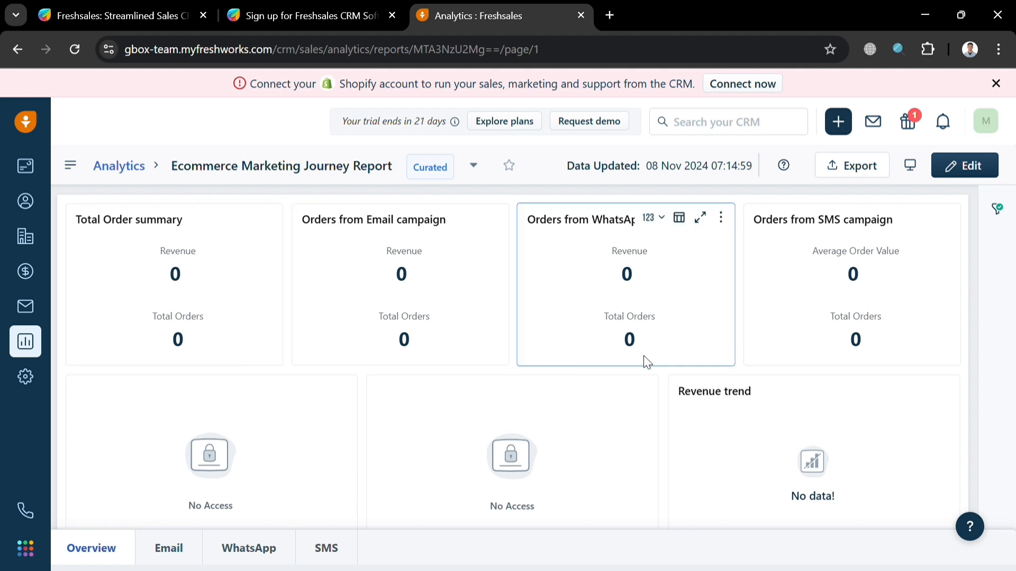
{"action": "scroll", "coordinate": [688, 371], "scroll_direction": "down", "scroll_amount": 4}
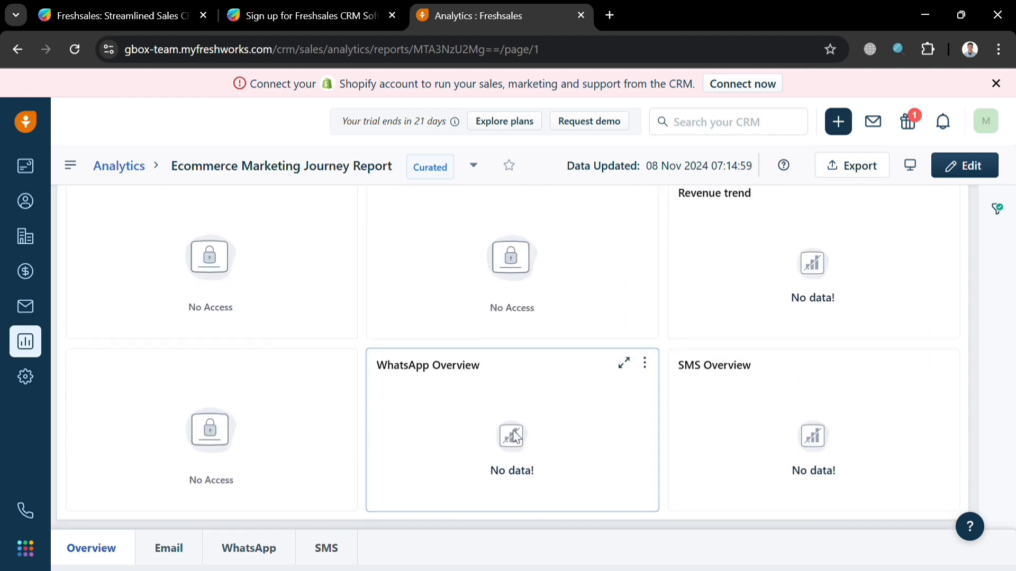
{"action": "scroll", "coordinate": [514, 435], "scroll_direction": "up", "scroll_amount": 4}
{"action": "left_click", "coordinate": [165, 560]}
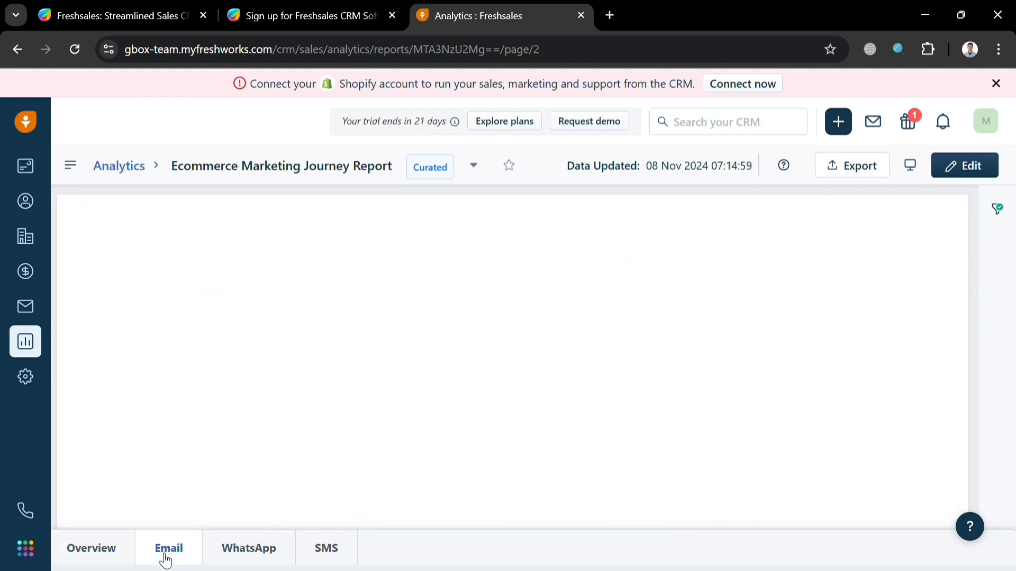
{"action": "left_click", "coordinate": [265, 550]}
{"action": "left_click", "coordinate": [327, 551]}
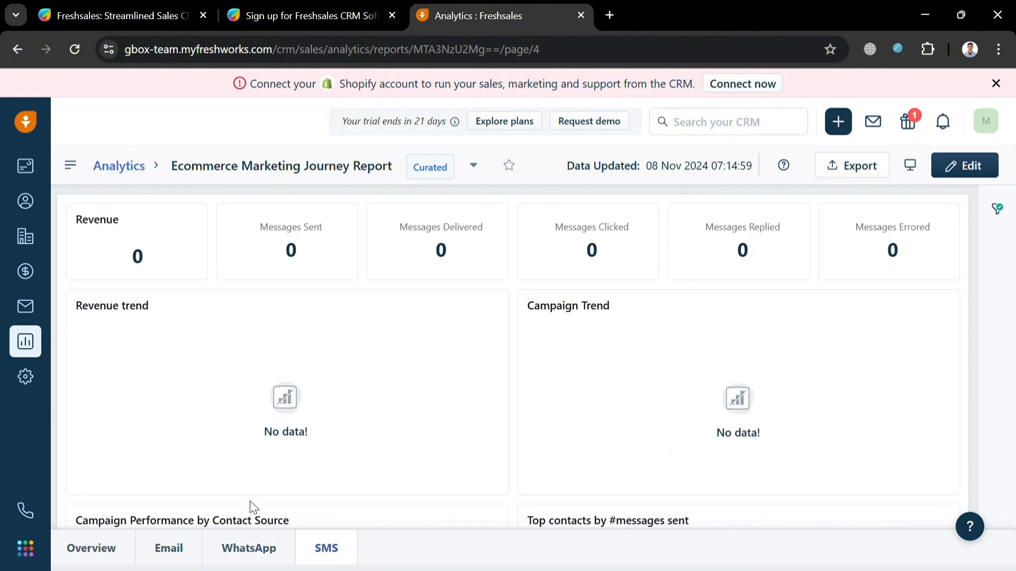
{"action": "left_click", "coordinate": [114, 175]}
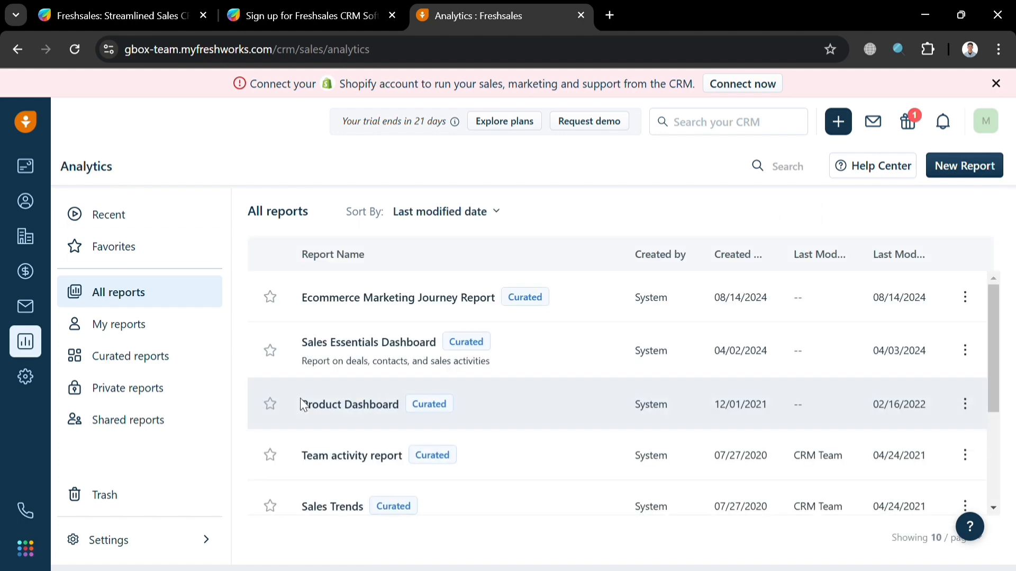
{"action": "scroll", "coordinate": [471, 423], "scroll_direction": "down", "scroll_amount": 3}
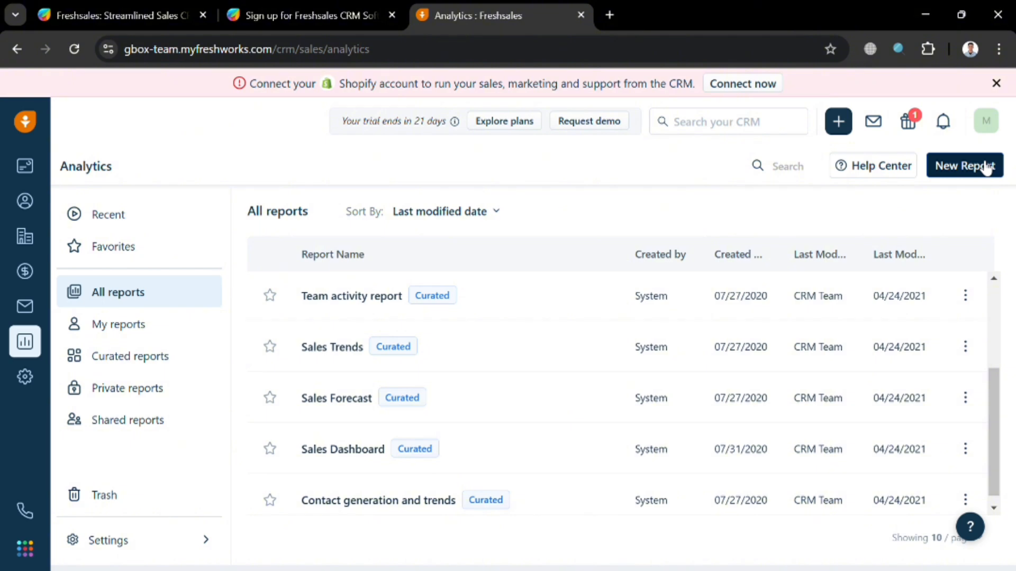
{"action": "left_click", "coordinate": [985, 167]}
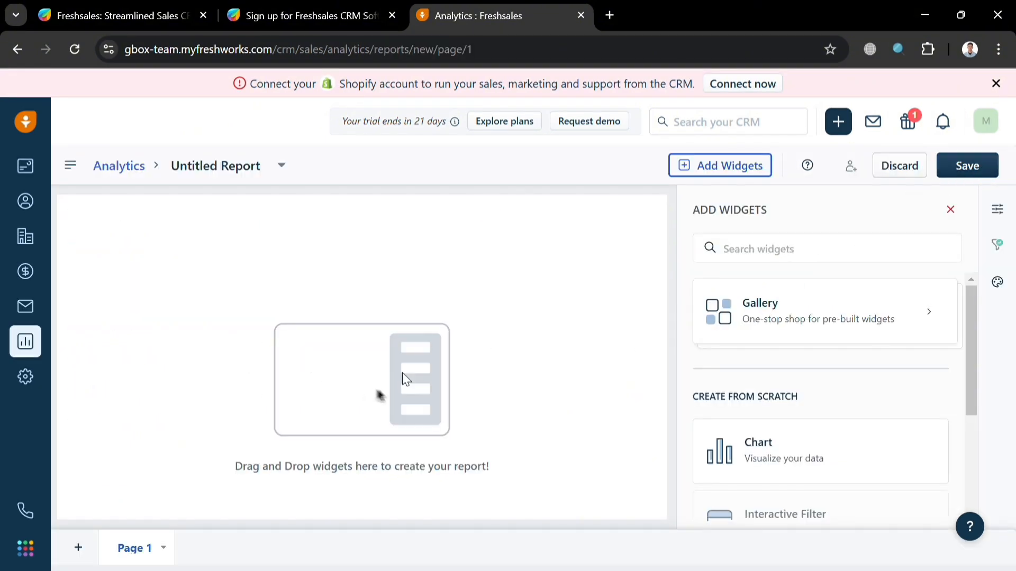
{"action": "scroll", "coordinate": [788, 360], "scroll_direction": "down", "scroll_amount": 1}
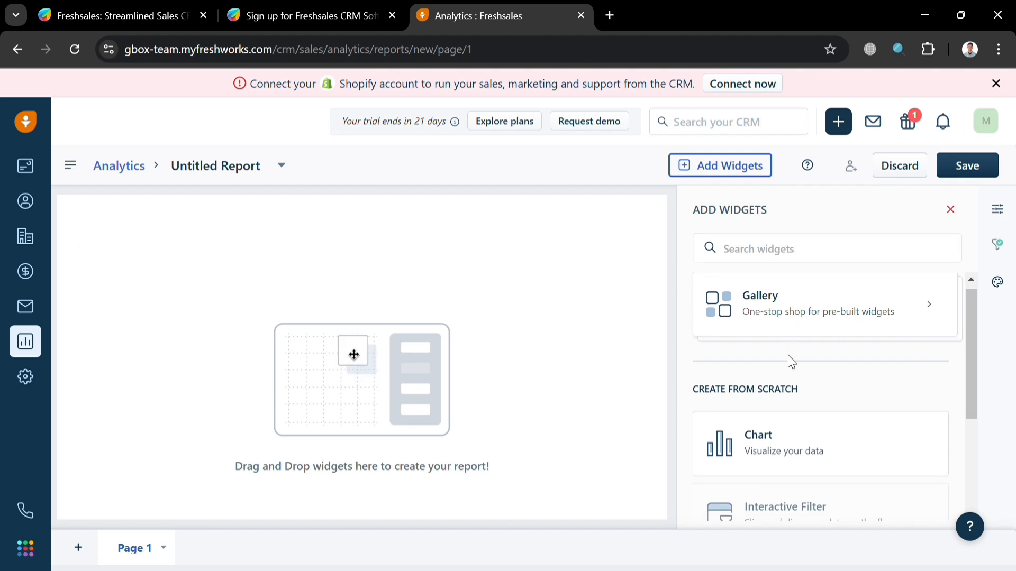
{"action": "scroll", "coordinate": [788, 360], "scroll_direction": "down", "scroll_amount": 3}
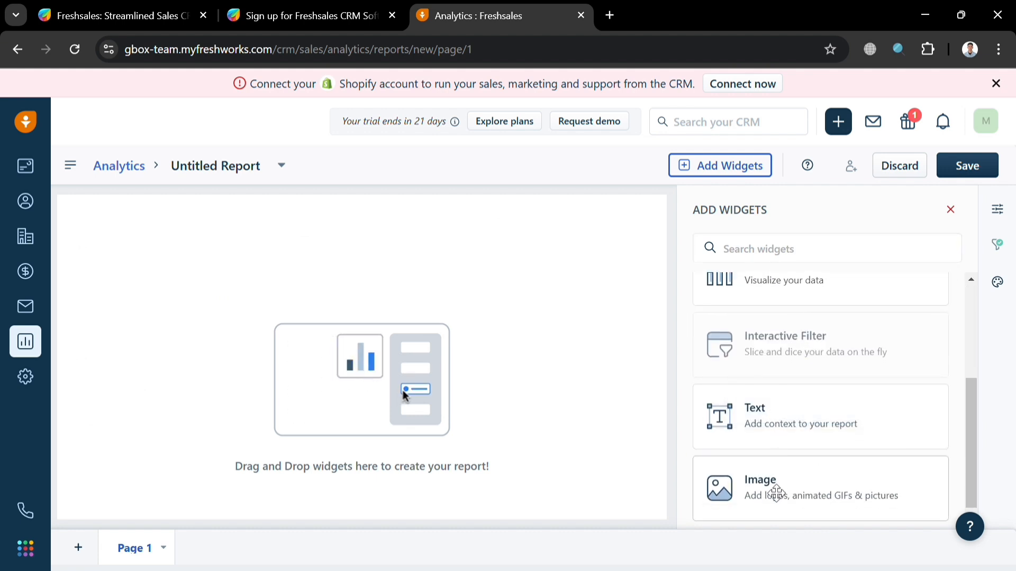
{"action": "scroll", "coordinate": [880, 347], "scroll_direction": "up", "scroll_amount": 3}
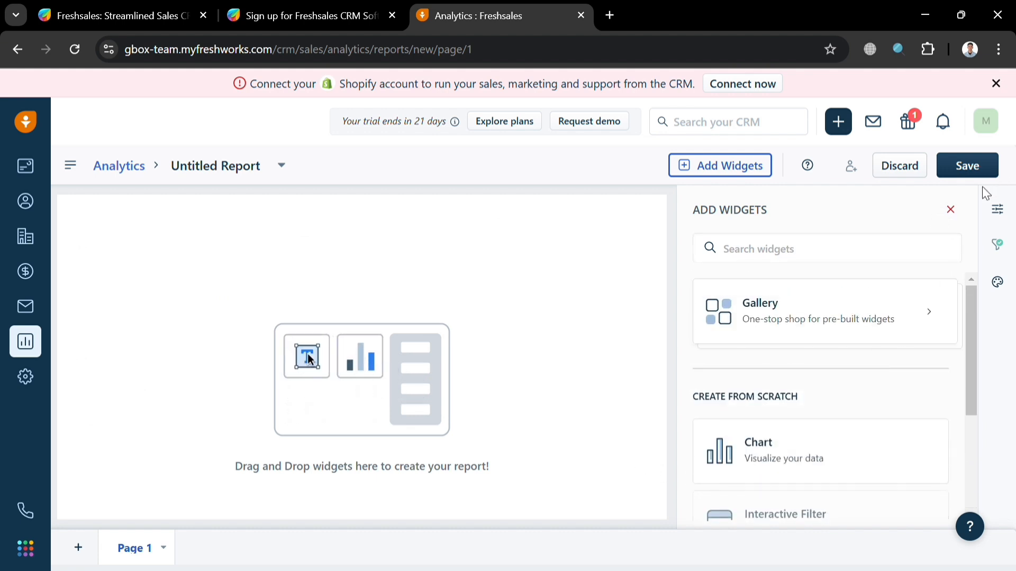
{"action": "left_click", "coordinate": [135, 170]}
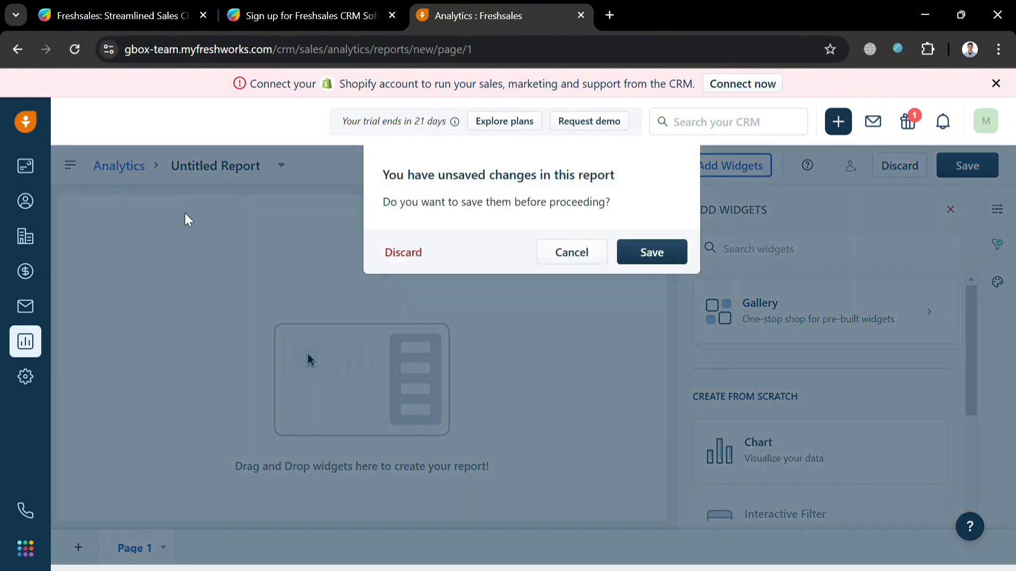
{"action": "left_click", "coordinate": [403, 253]}
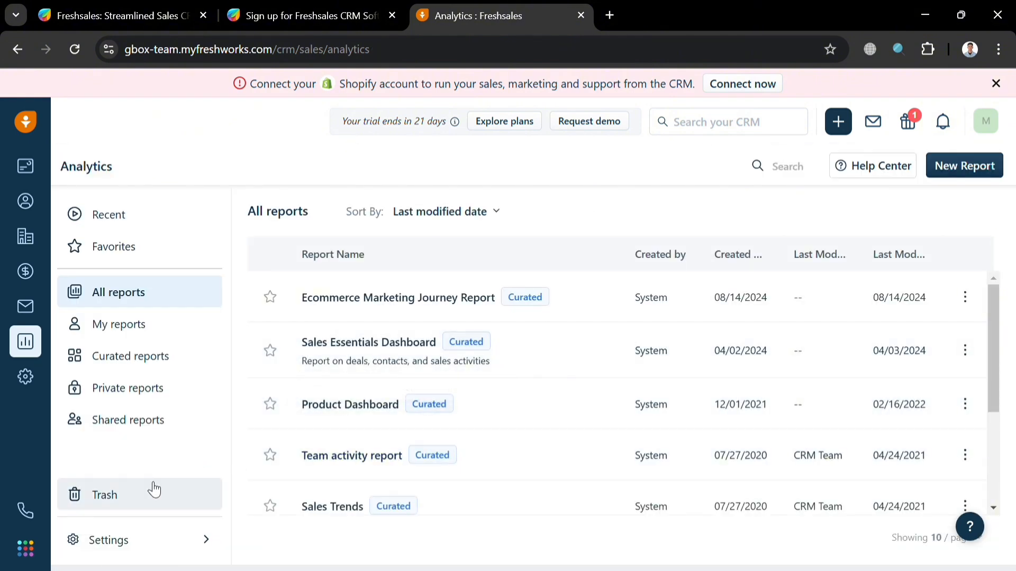
Step: Open Admin Settings and browse the Leads, Contacts, & Accounts options like Custom Modules and Web Forms
{"action": "left_click", "coordinate": [29, 377]}
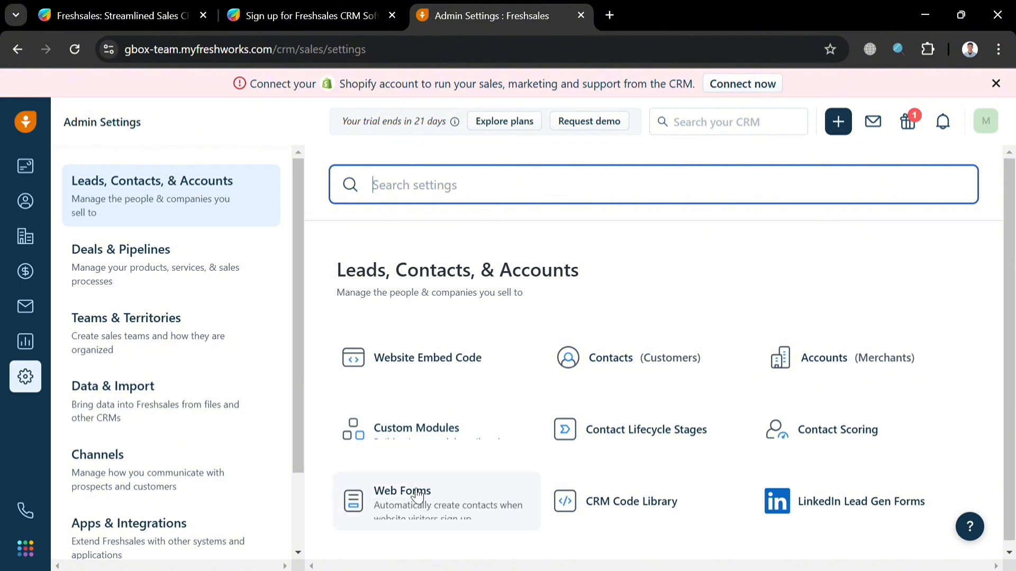
{"action": "scroll", "coordinate": [172, 441], "scroll_direction": "down", "scroll_amount": 3}
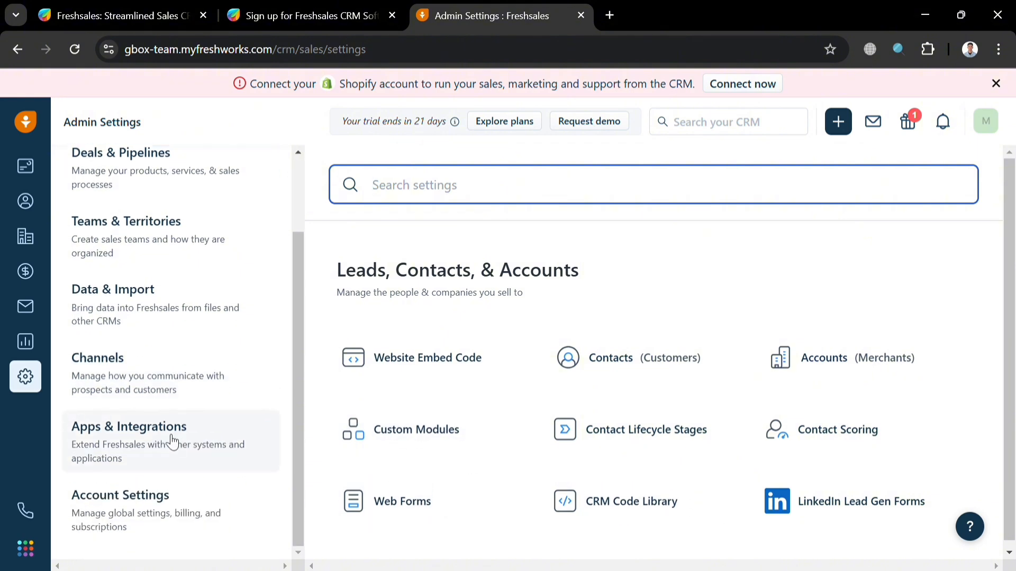
{"action": "scroll", "coordinate": [180, 443], "scroll_direction": "up", "scroll_amount": 1}
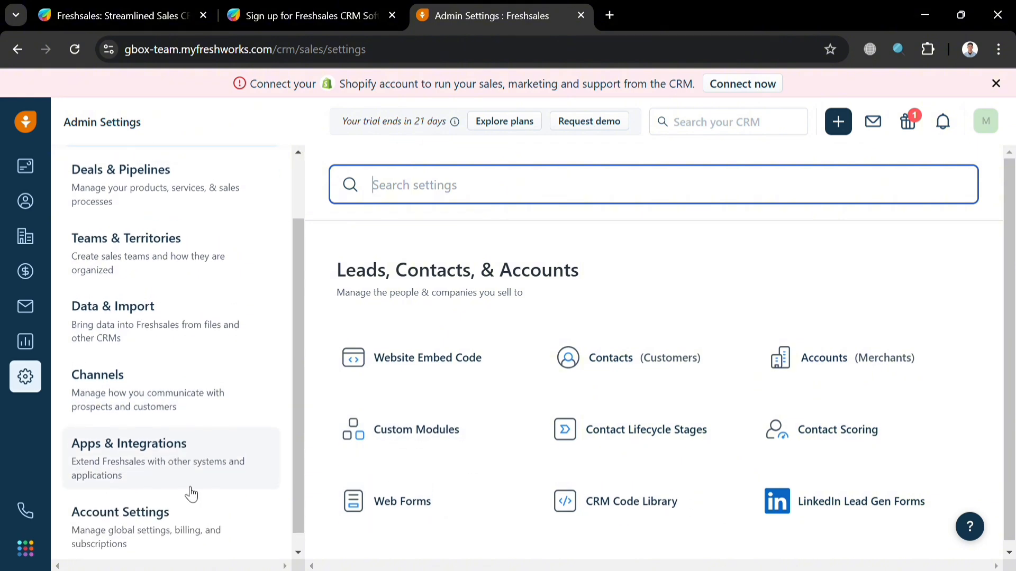
{"action": "scroll", "coordinate": [188, 476], "scroll_direction": "up", "scroll_amount": 3}
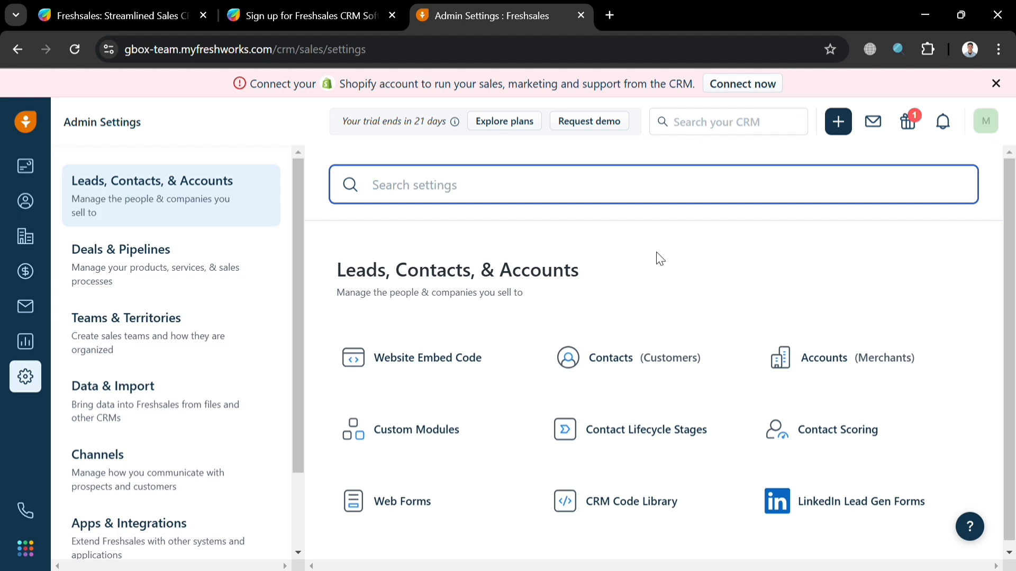